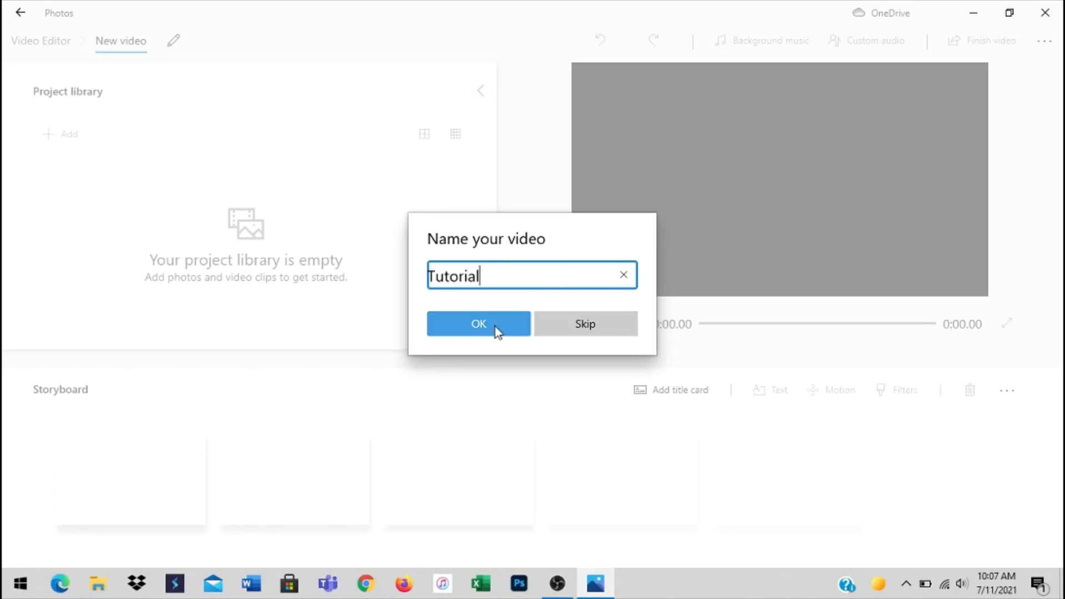
# Step: Name the new video project Tutorial and start adding media from this PC to the project library
pyautogui.click(474, 330)
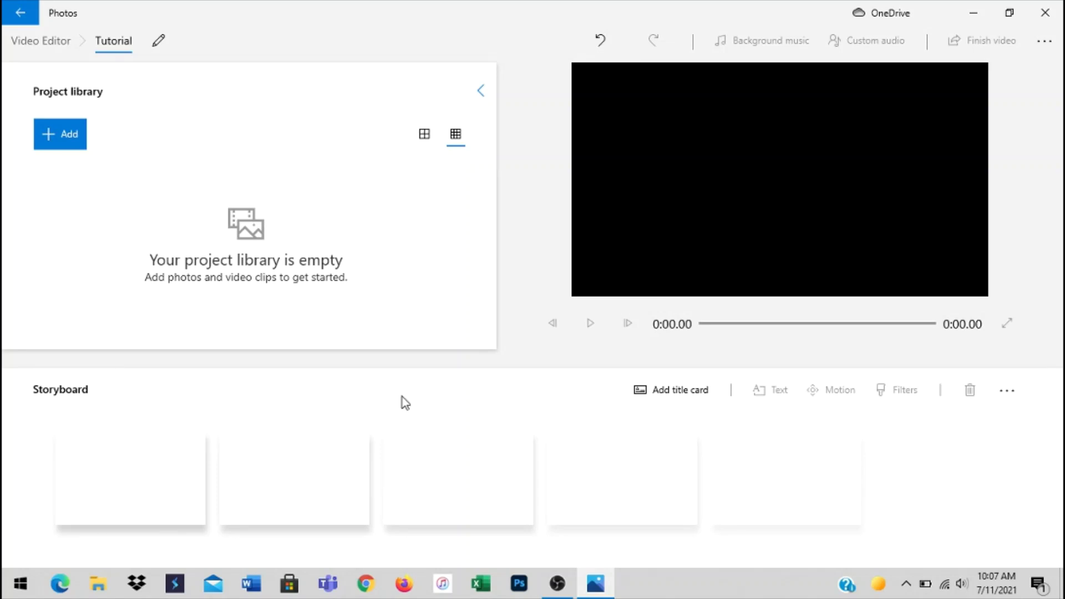
pyautogui.click(72, 143)
pyautogui.click(76, 170)
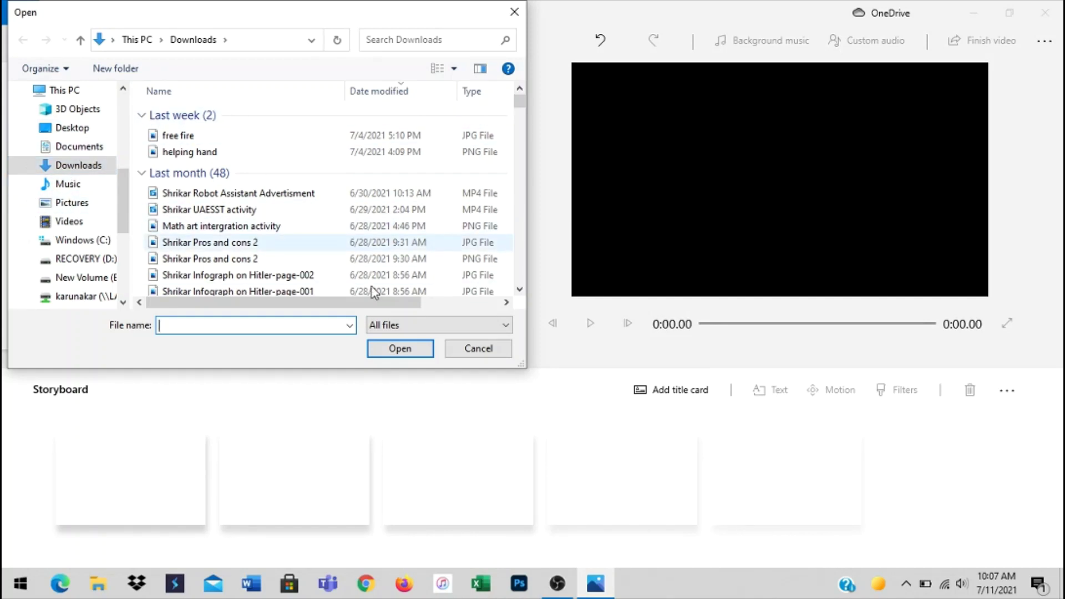
pyautogui.click(289, 231)
pyautogui.click(285, 242)
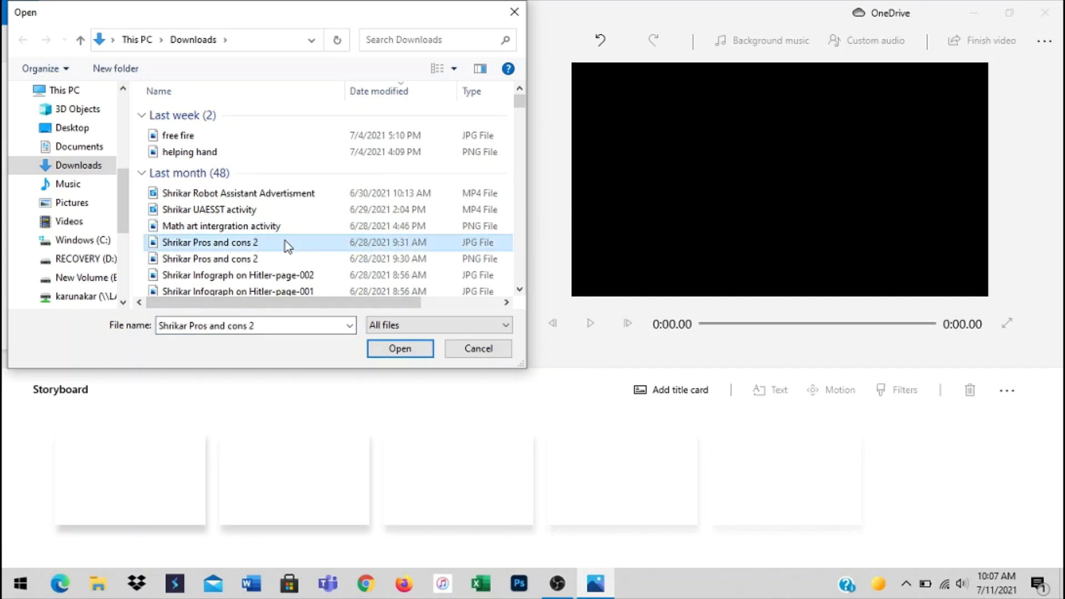
pyautogui.hotkey('shift', 'Down')
pyautogui.hotkey('shift', 'Down')
pyautogui.hotkey('shift', 'Down')
pyautogui.hotkey('shift', 'Down')
pyautogui.hotkey('shift', 'Down')
pyautogui.hotkey('shift', 'Down')
pyautogui.hotkey('shift', 'Down')
pyautogui.hotkey('shift', 'Down')
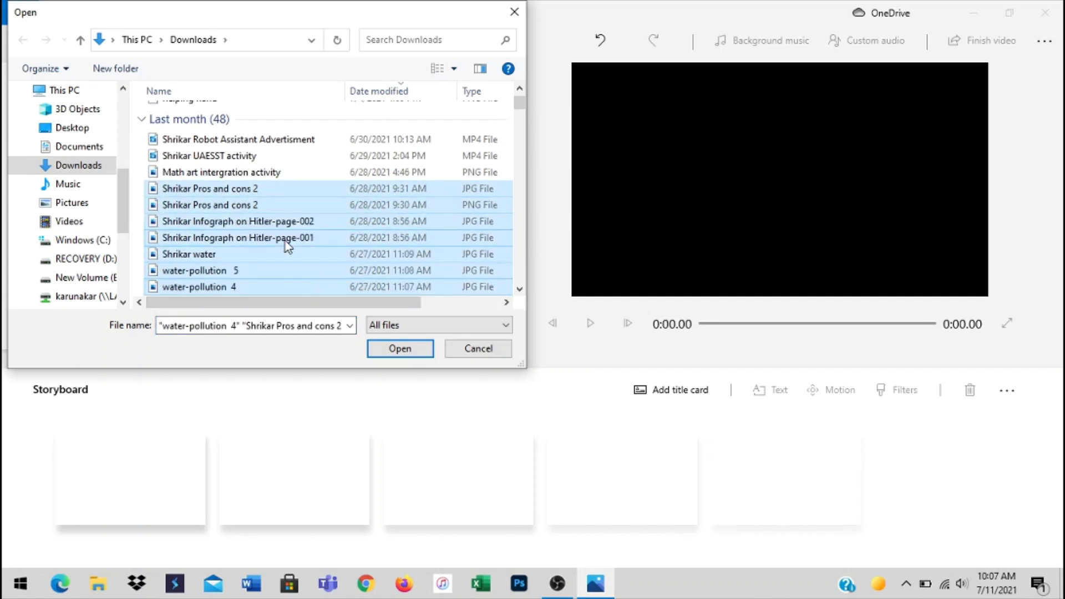
pyautogui.hotkey('shift', 'Down')
pyautogui.hotkey('shift', 'Down')
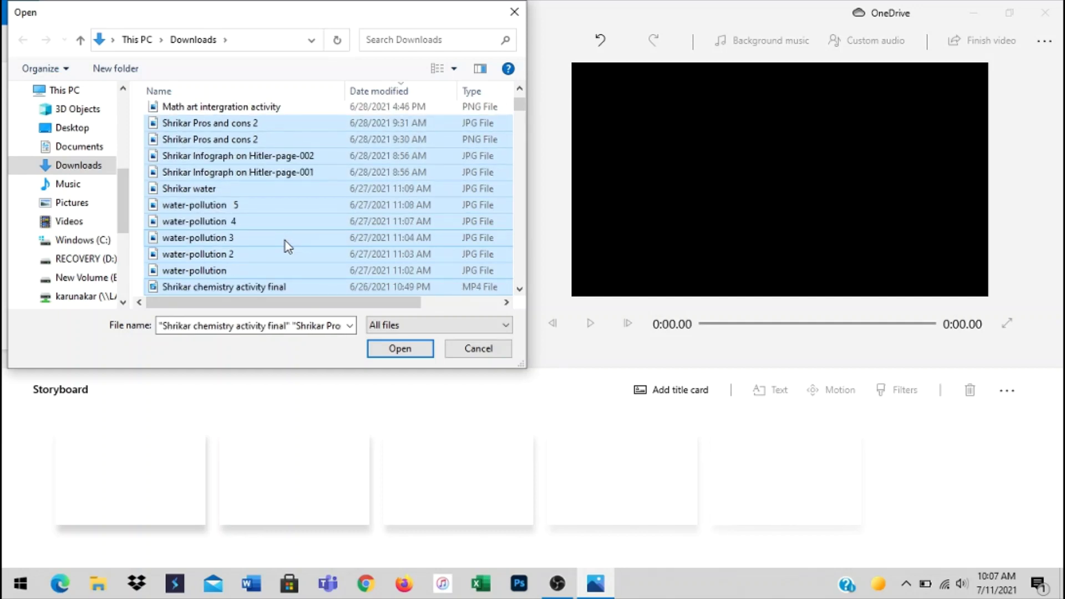
pyautogui.hotkey('shift', 'Up')
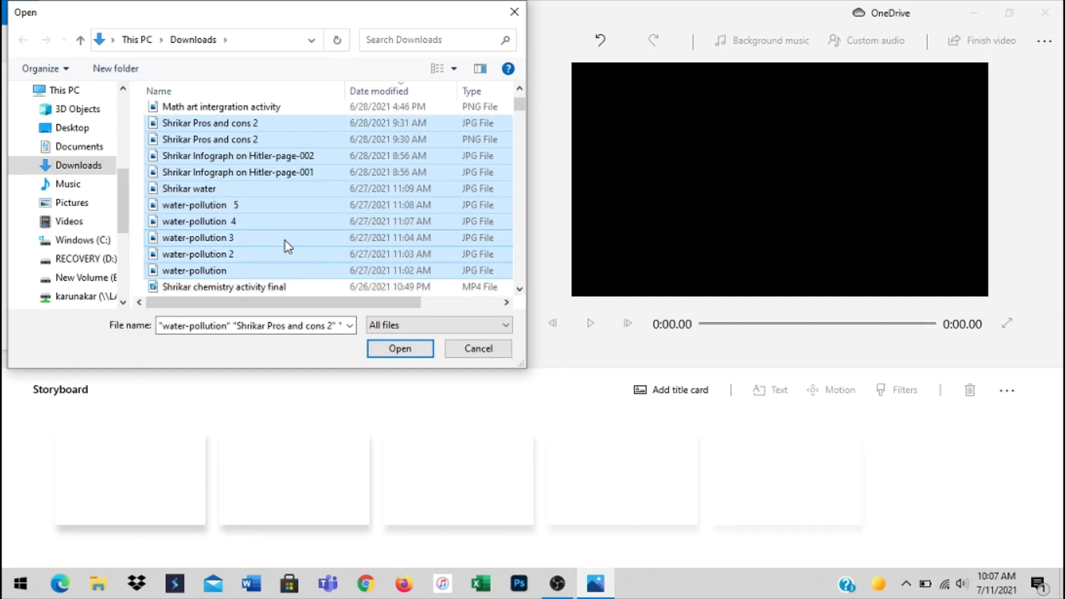
# Step: Import the five images from water-pollution 5 down to water-pollution from Downloads and place them all in the storyboard
pyautogui.click(170, 207)
pyautogui.hotkey('shift', 'Down')
pyautogui.hotkey('shift', 'Down')
pyautogui.hotkey('shift', 'Down')
pyautogui.hotkey('shift', 'Down')
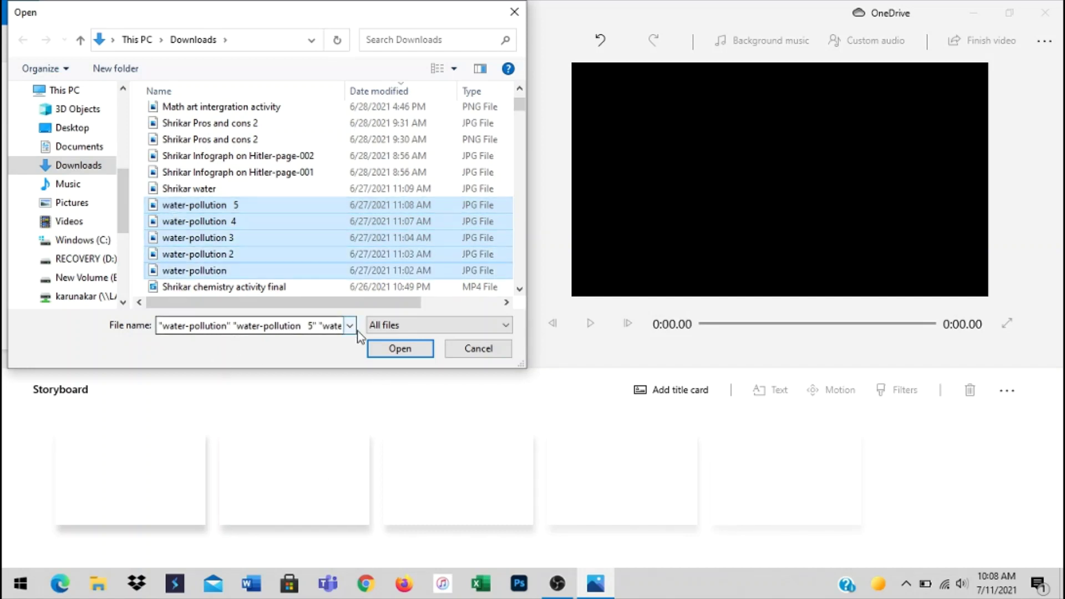
pyautogui.click(401, 351)
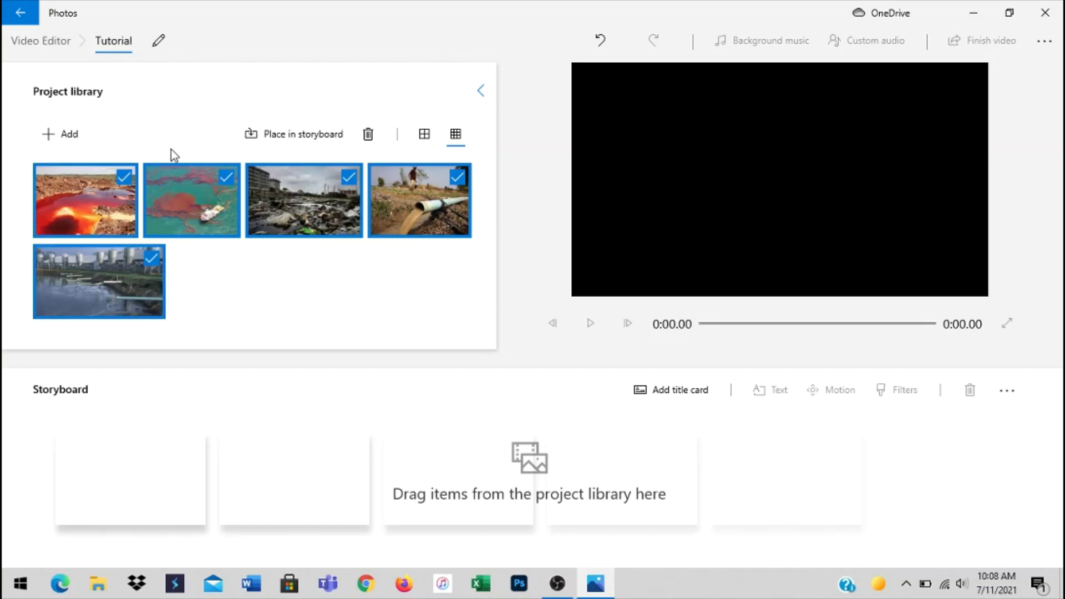
pyautogui.click(297, 139)
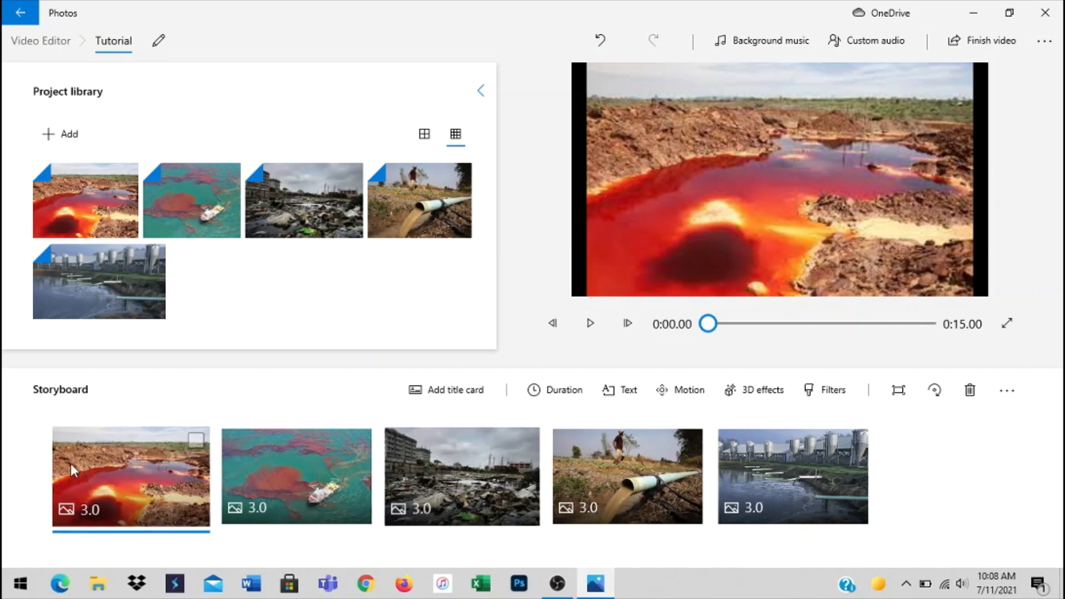
# Step: Select the first photo in the storyboard and add a title card in front of it
pyautogui.click(192, 441)
pyautogui.click(527, 407)
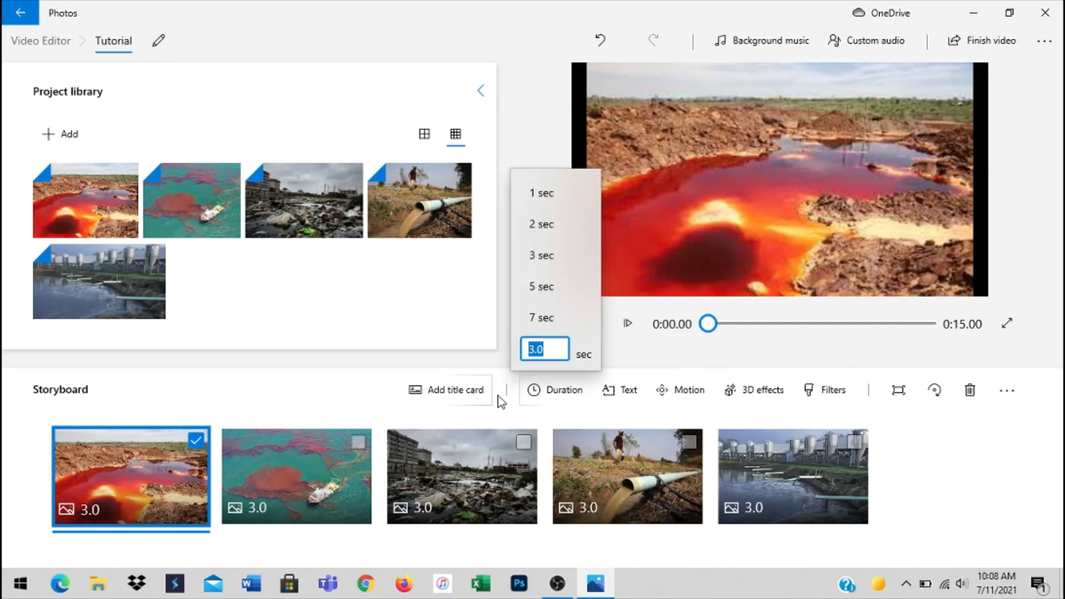
pyautogui.click(480, 398)
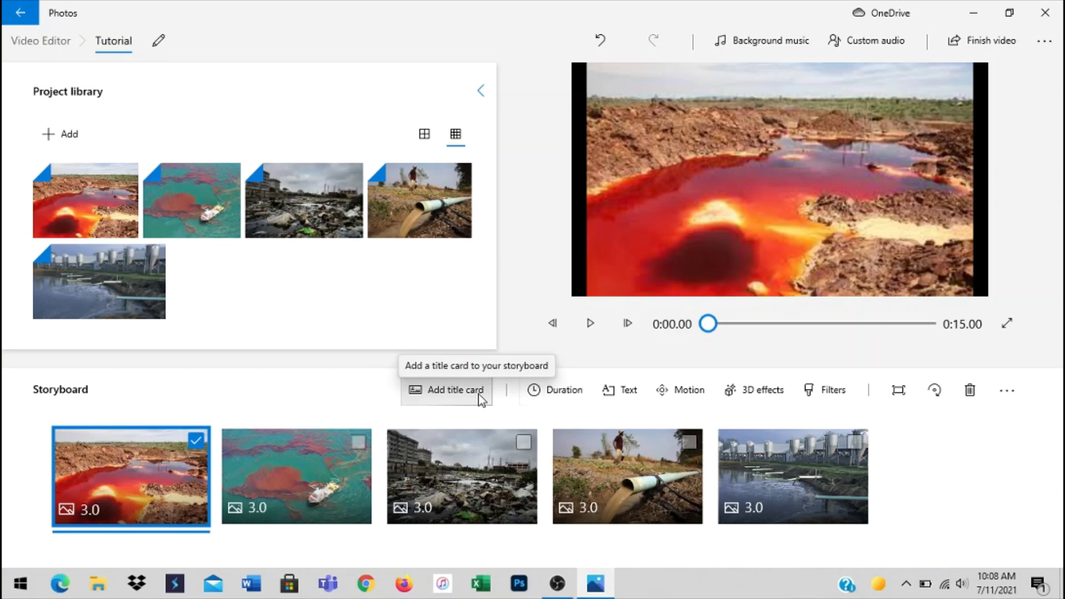
pyautogui.click(480, 398)
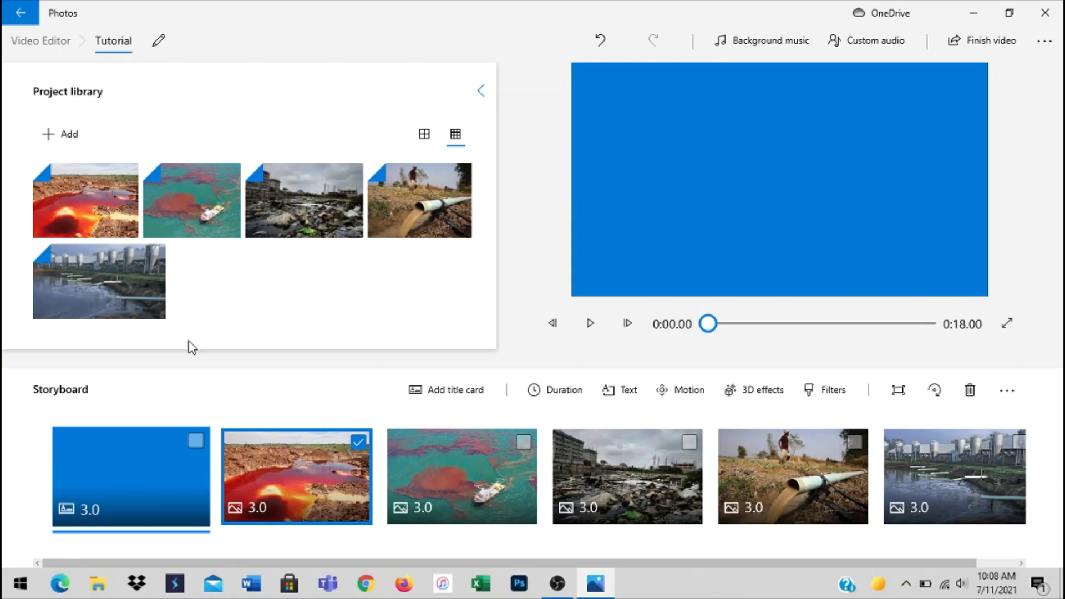
# Step: Add the text Welcome in the Simple style to the selected photo of the red lake
pyautogui.rightClick(144, 445)
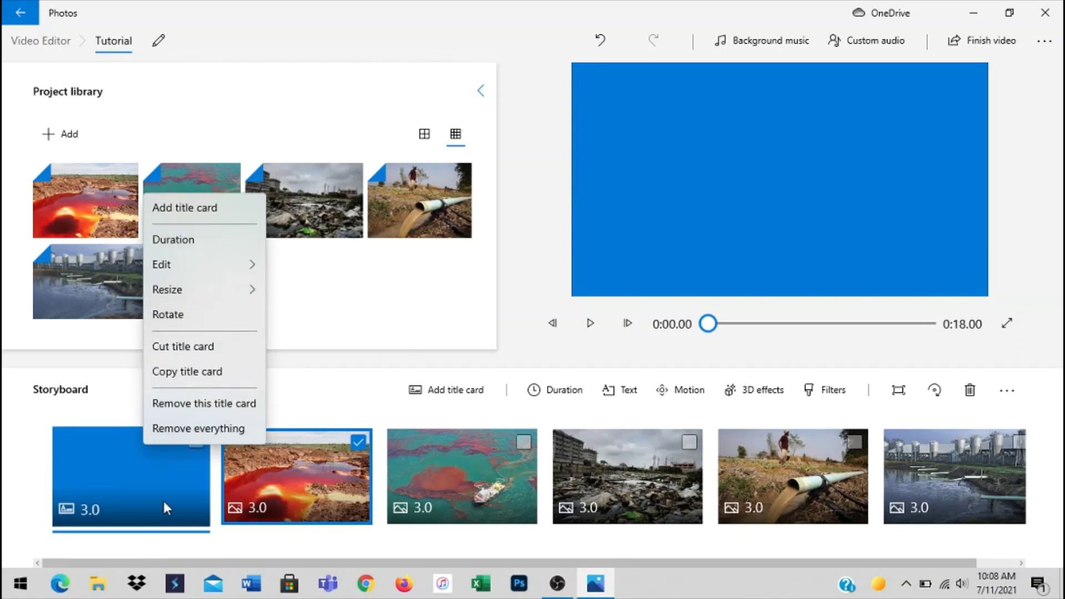
pyautogui.moveTo(222, 264)
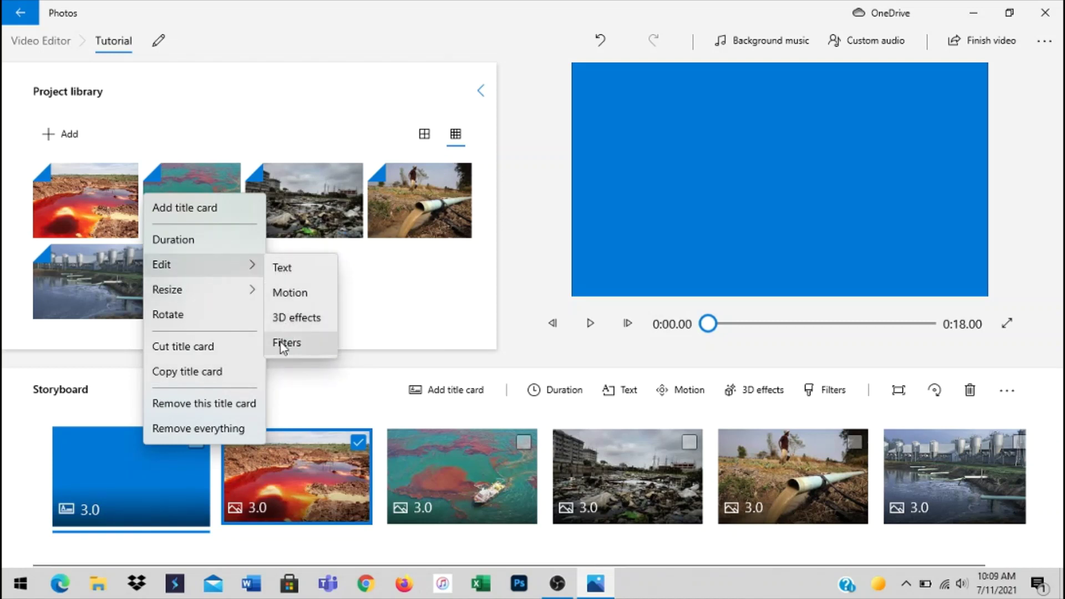
pyautogui.click(283, 267)
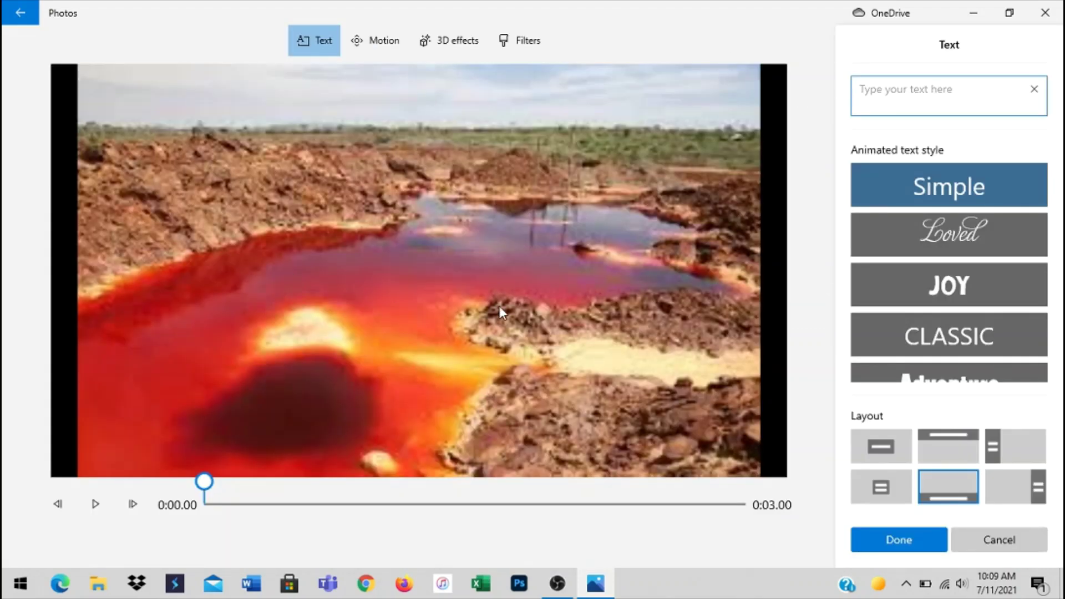
pyautogui.write('Welcome')
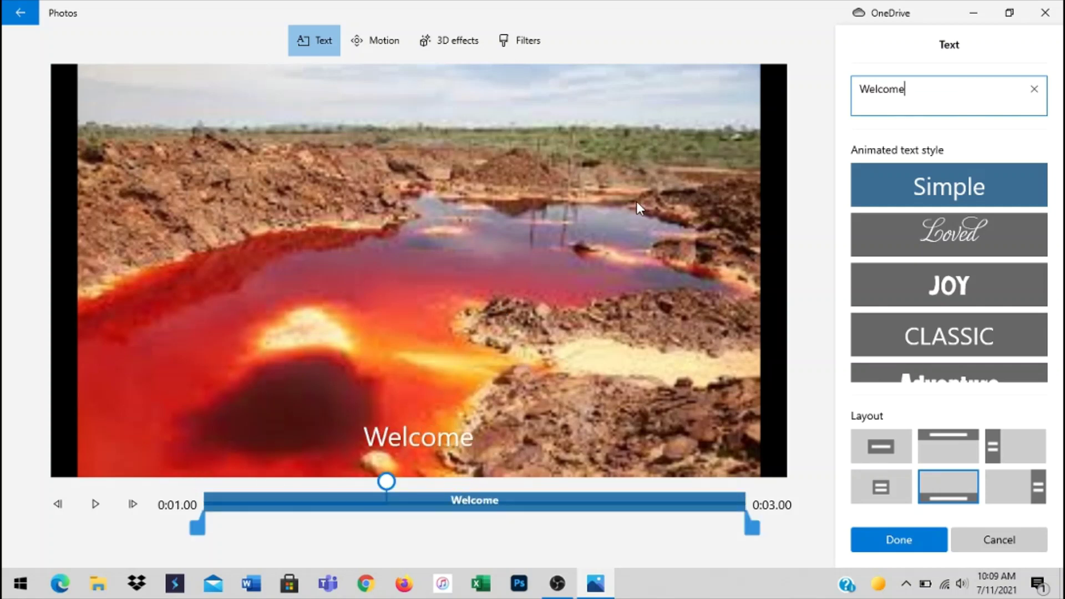
pyautogui.click(898, 539)
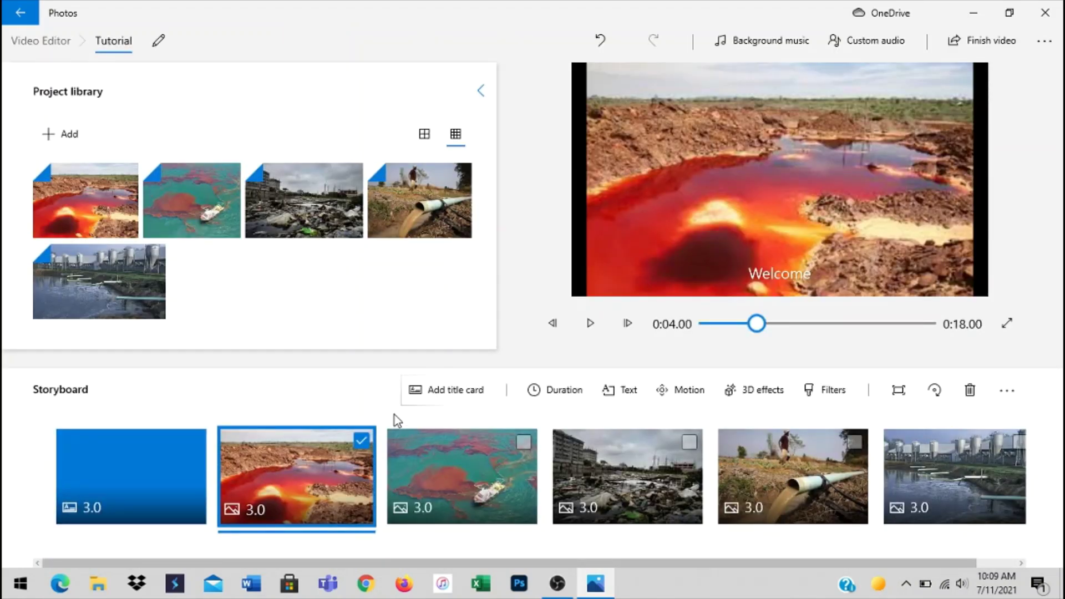
# Step: Deselect the red lake photo, select only the title card, and replace its text with Welcome
pyautogui.click(361, 442)
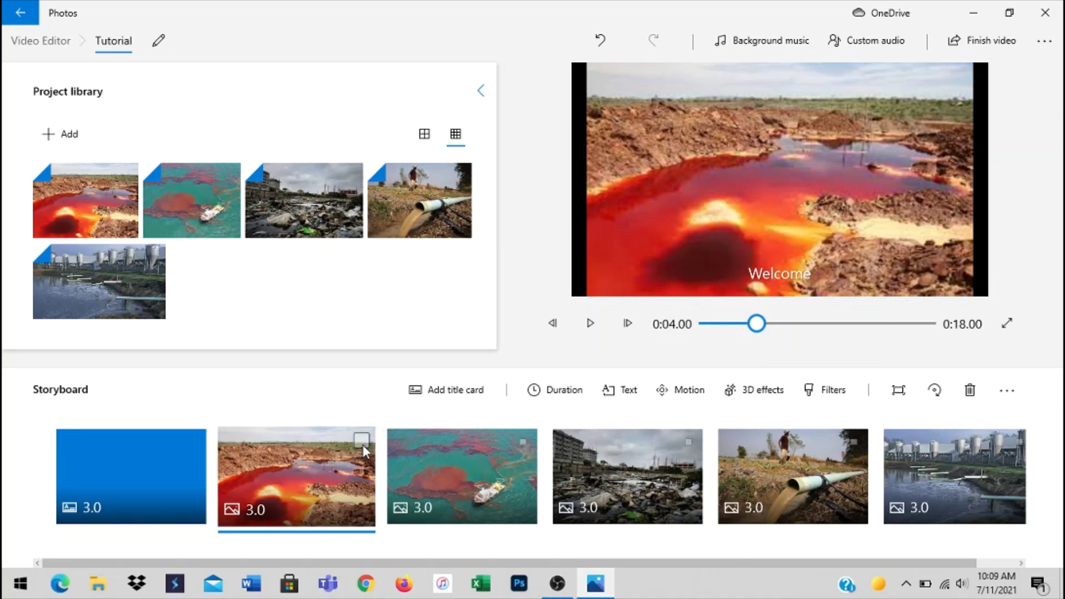
pyautogui.click(136, 463)
pyautogui.rightClick(136, 461)
pyautogui.click(62, 476)
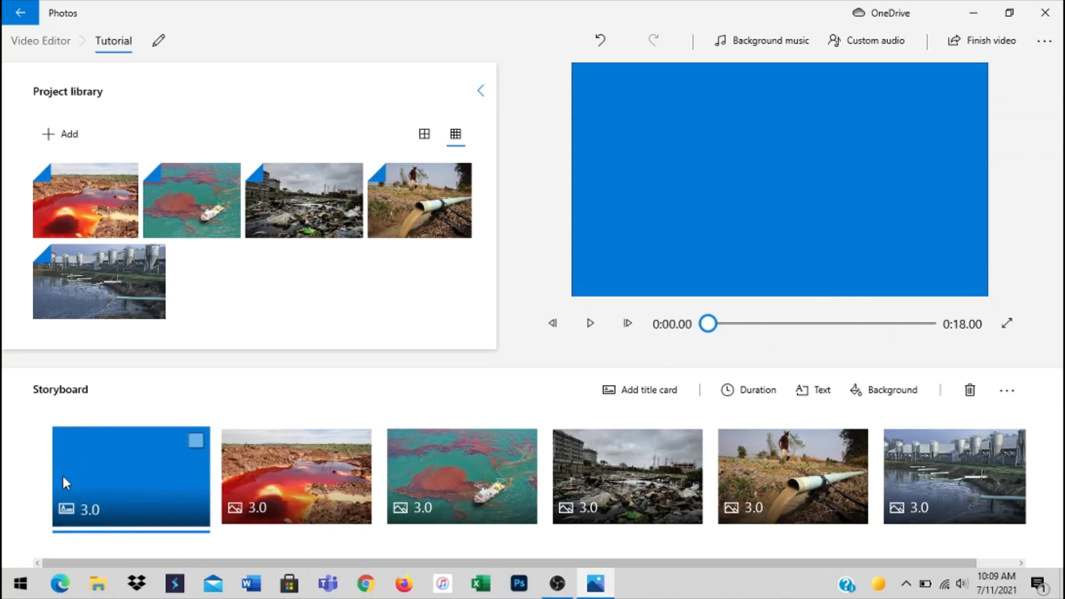
pyautogui.click(196, 440)
pyautogui.rightClick(125, 454)
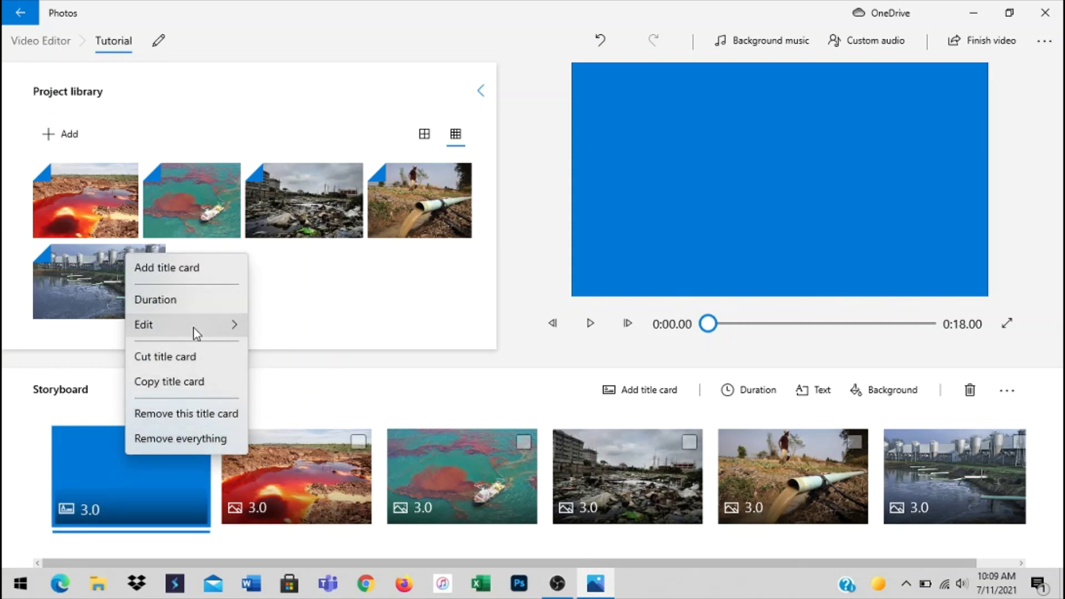
pyautogui.moveTo(195, 327)
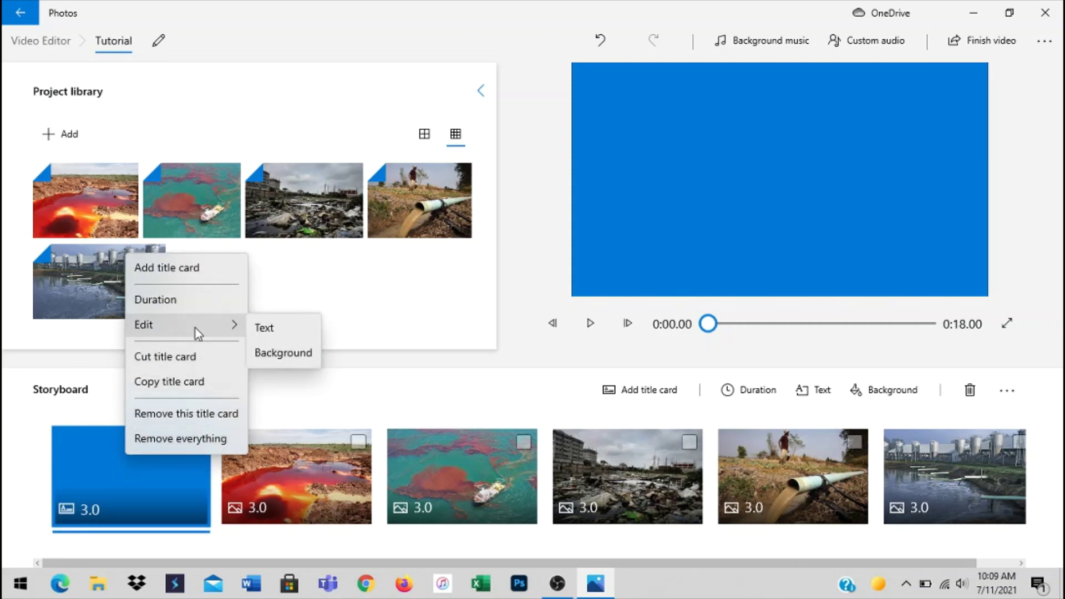
pyautogui.click(273, 328)
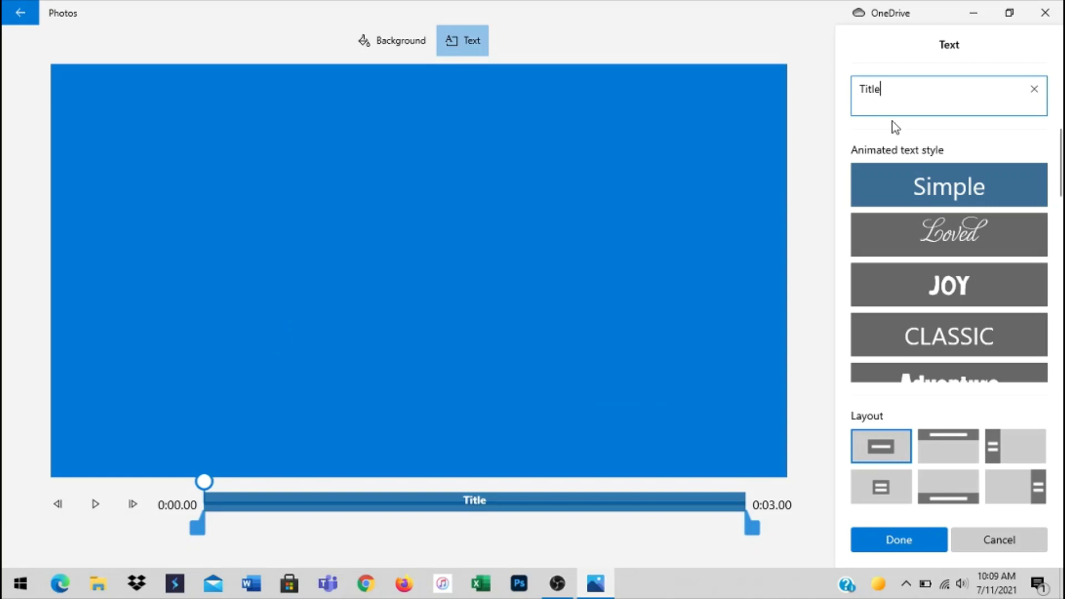
pyautogui.press('BackSpace')
pyautogui.press('BackSpace')
pyautogui.press('BackSpace')
pyautogui.press('BackSpace')
pyautogui.press('BackSpace')
pyautogui.write('W')
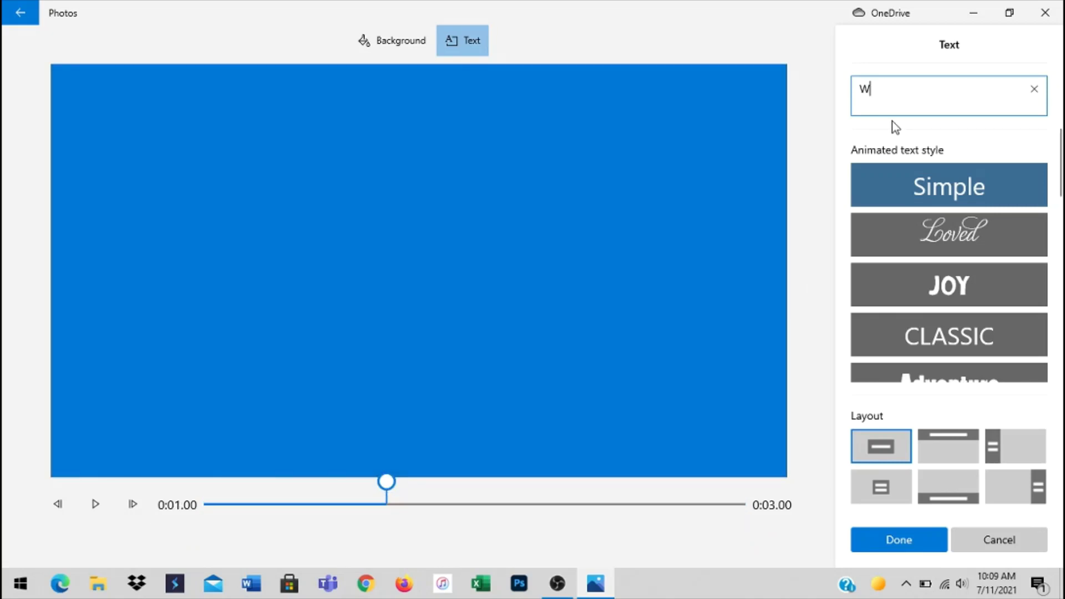
pyautogui.write('elcome')
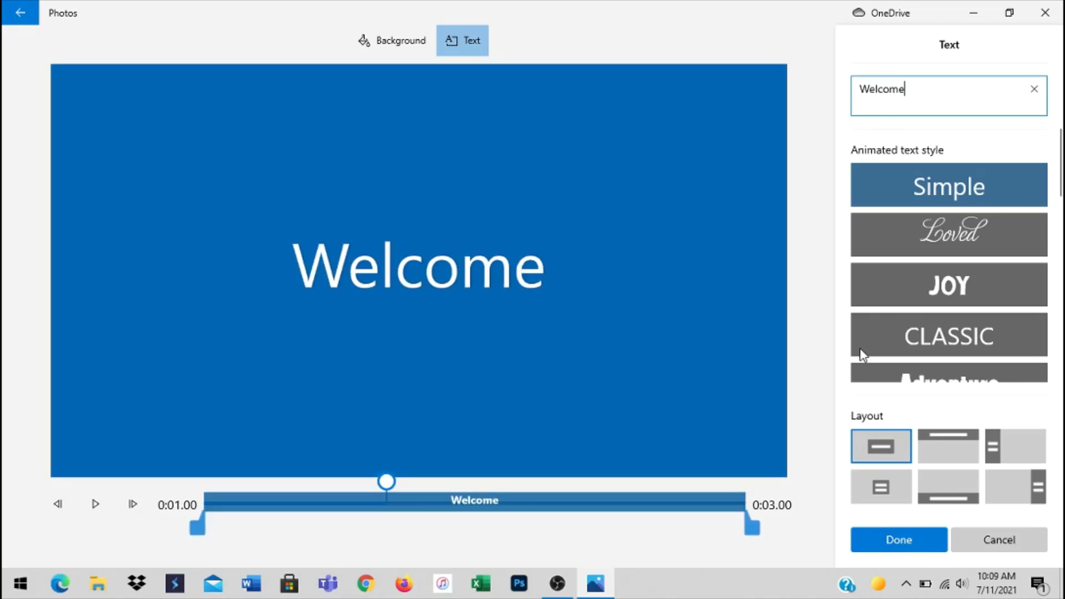
# Step: Try the Loved, Joy, Classic, Adventure, Quiet, Boom and Cinema animated text styles on the title card
pyautogui.click(955, 231)
pyautogui.click(934, 284)
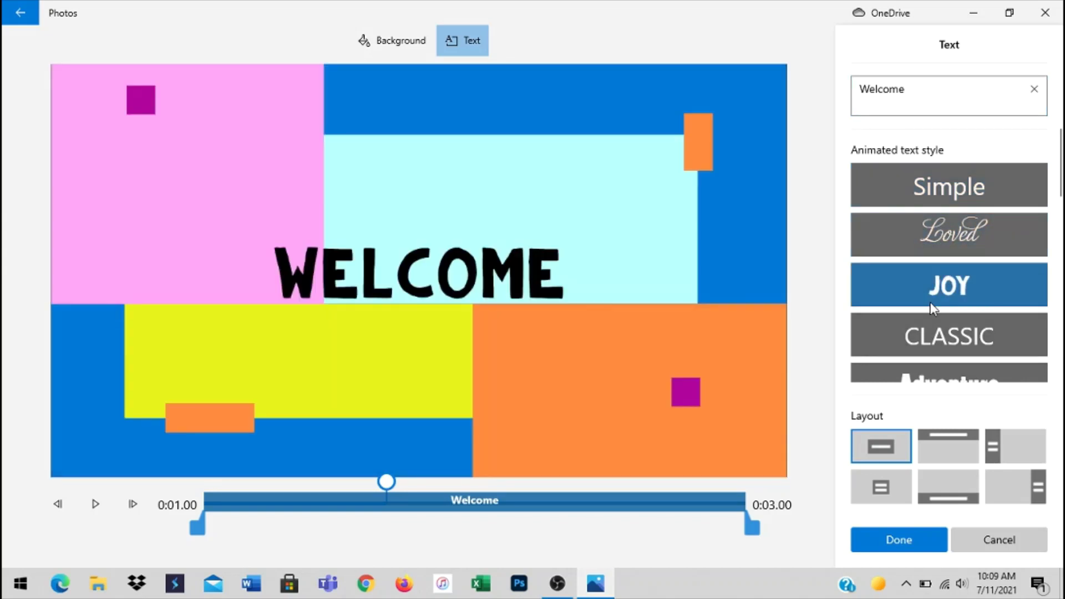
pyautogui.click(921, 335)
pyautogui.click(910, 375)
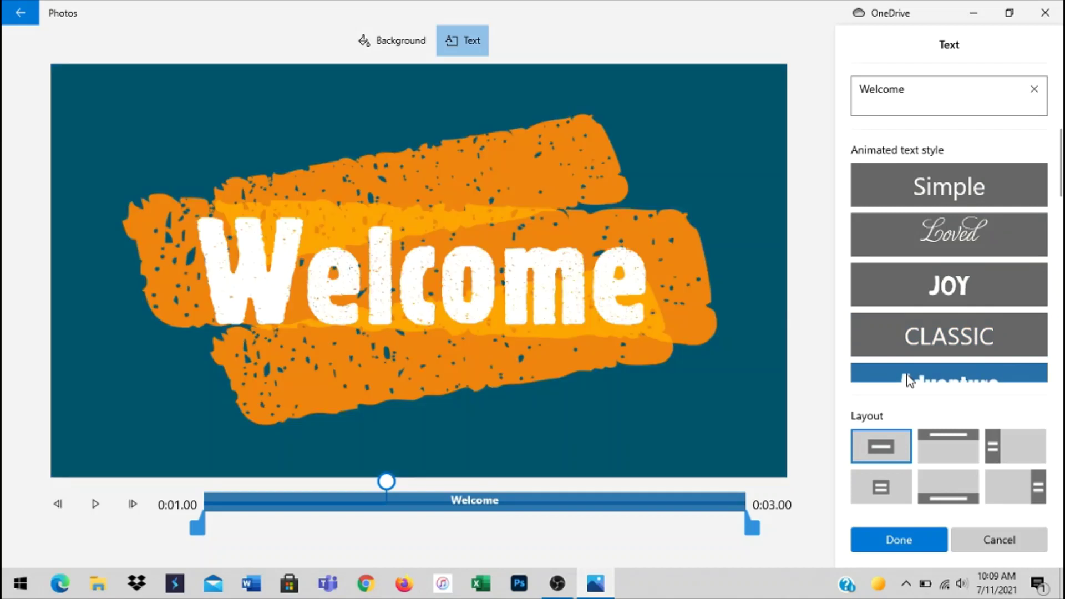
pyautogui.scroll(-5, 949, 250)
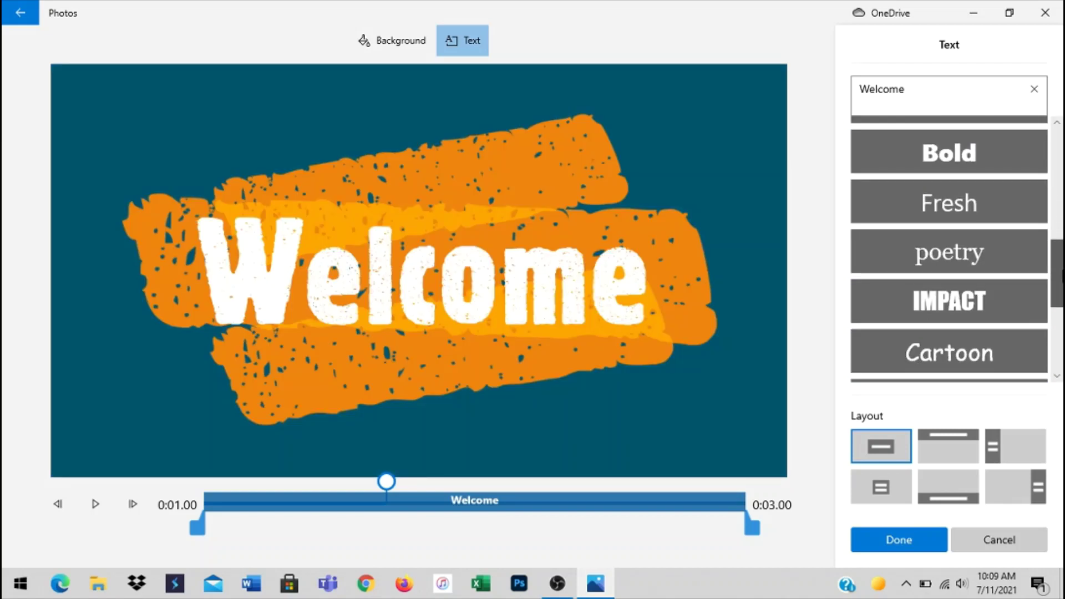
pyautogui.scroll(4, 948, 249)
pyautogui.click(884, 238)
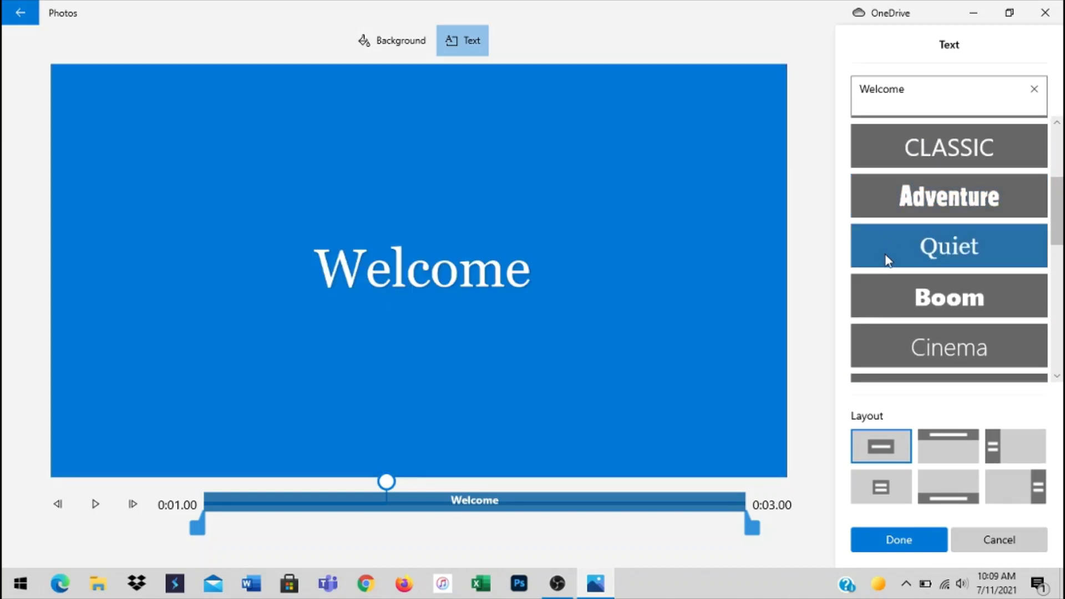
pyautogui.click(887, 286)
pyautogui.click(908, 348)
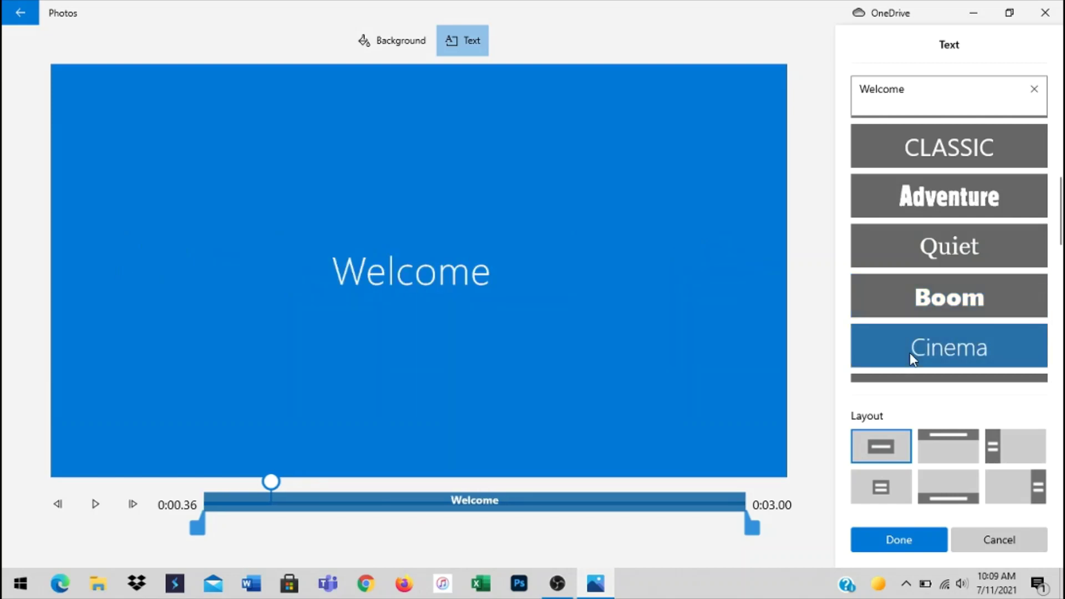
# Step: Apply the Joy animated text style to the title card's text and save the text changes
pyautogui.scroll(2, 1059, 215)
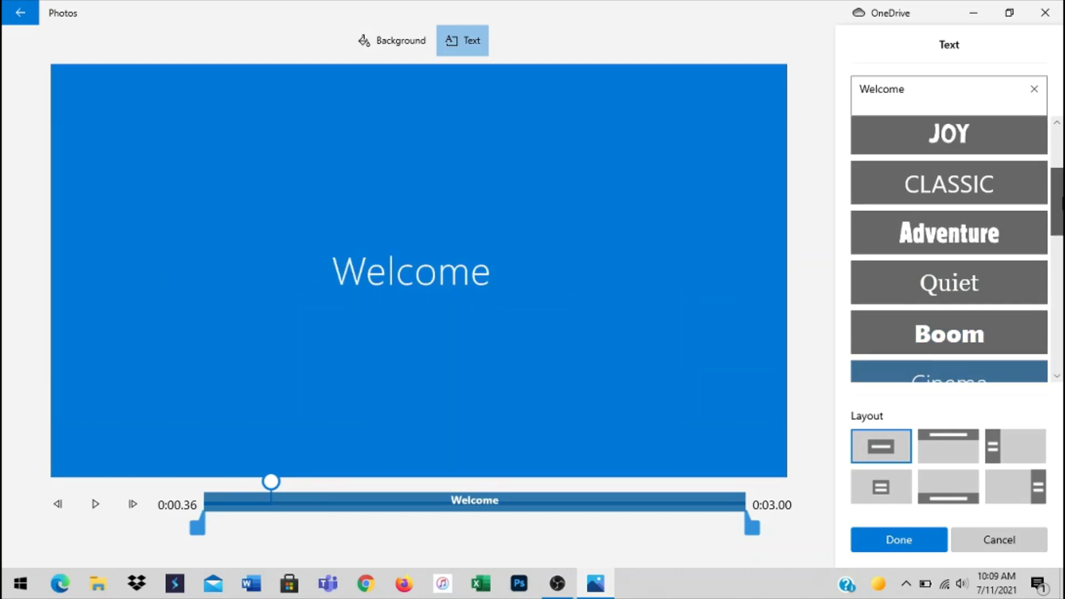
pyautogui.click(941, 177)
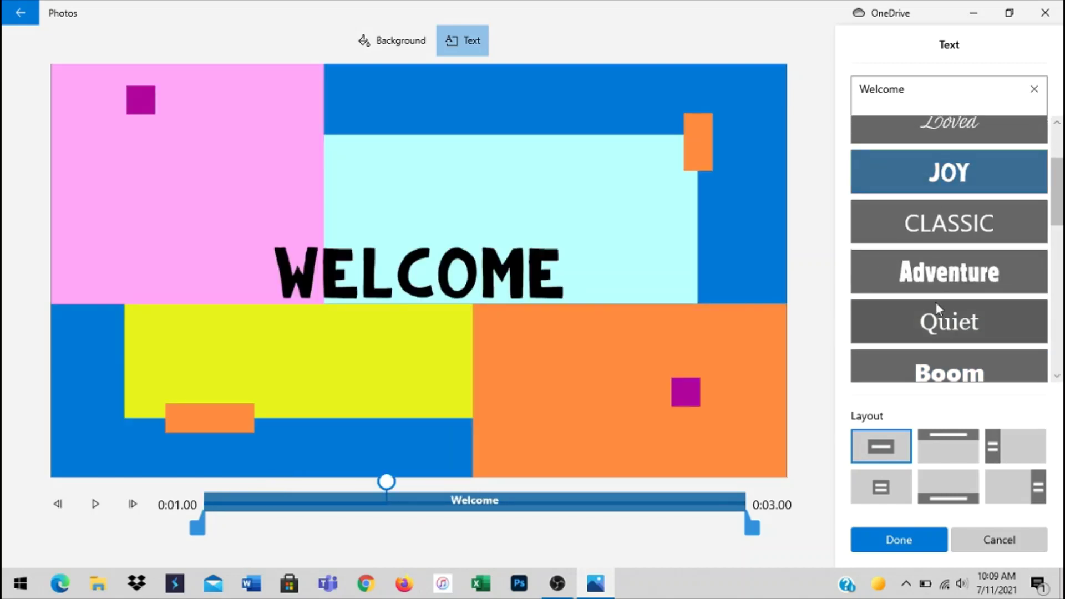
pyautogui.click(897, 541)
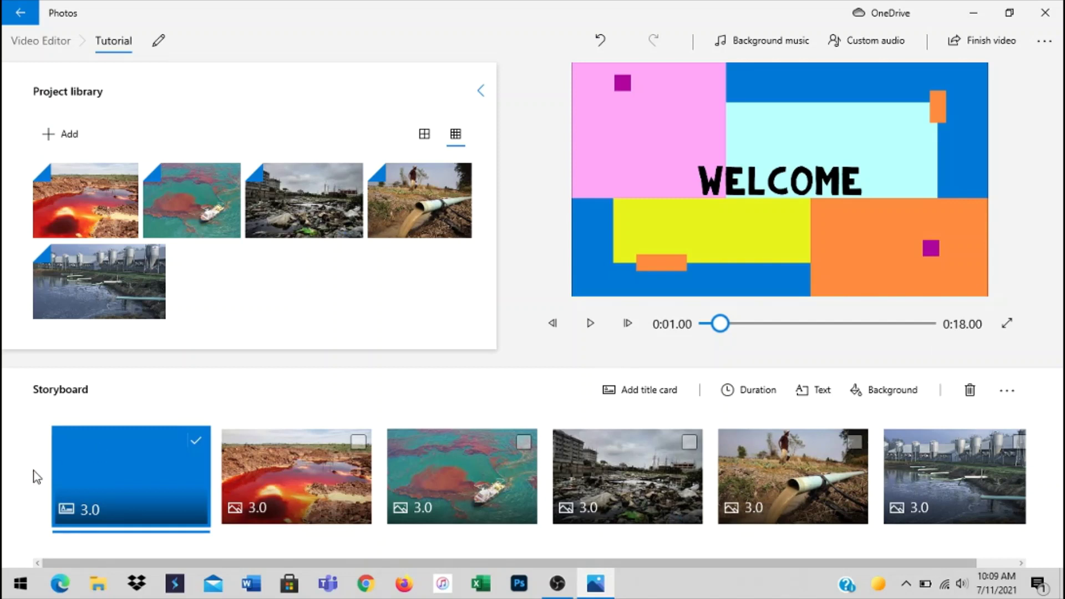
# Step: Try pale rust, black, purple, yellow and crimson backgrounds on the title card, and save it with the light red background
pyautogui.rightClick(208, 461)
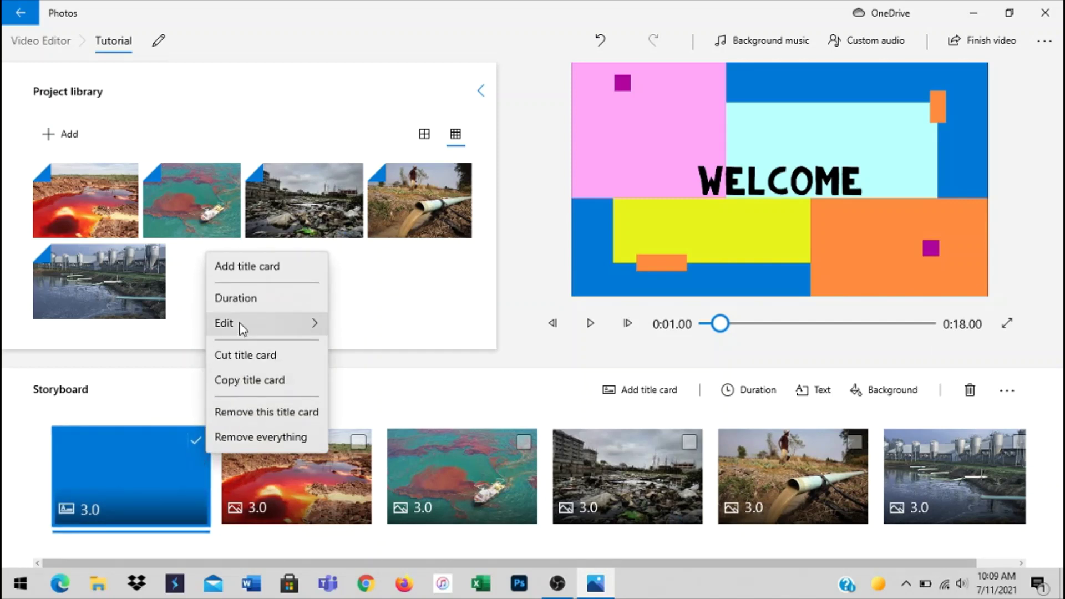
pyautogui.moveTo(241, 329)
pyautogui.click(371, 361)
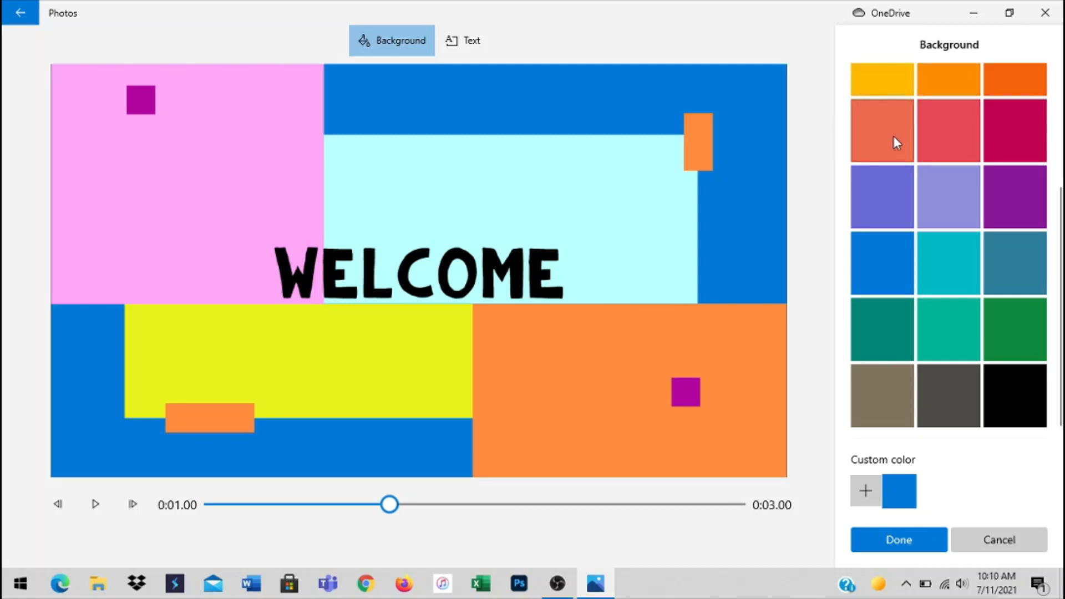
pyautogui.click(893, 136)
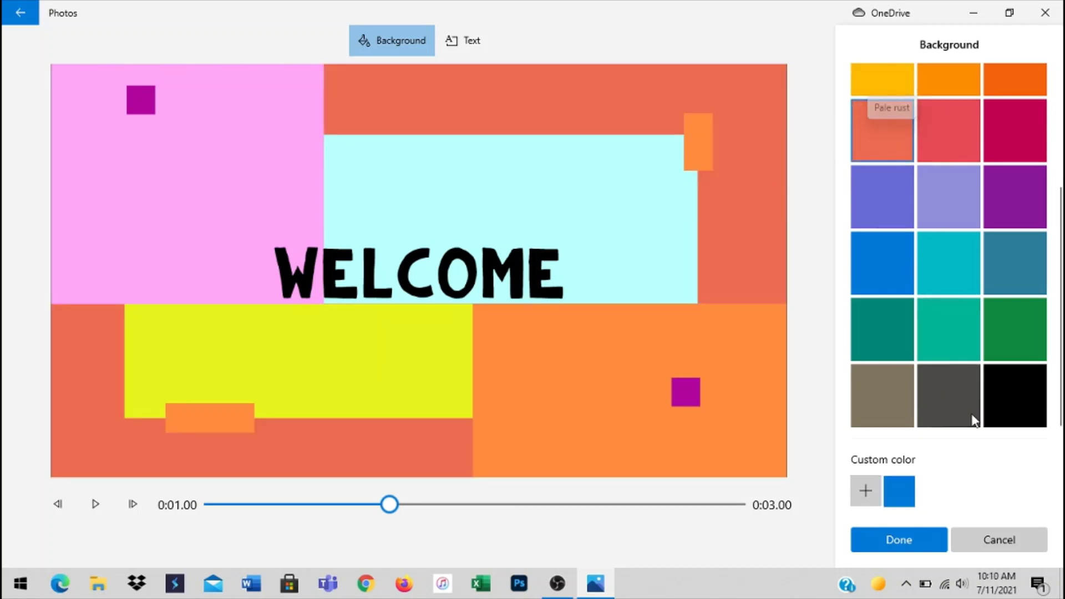
pyautogui.click(1026, 408)
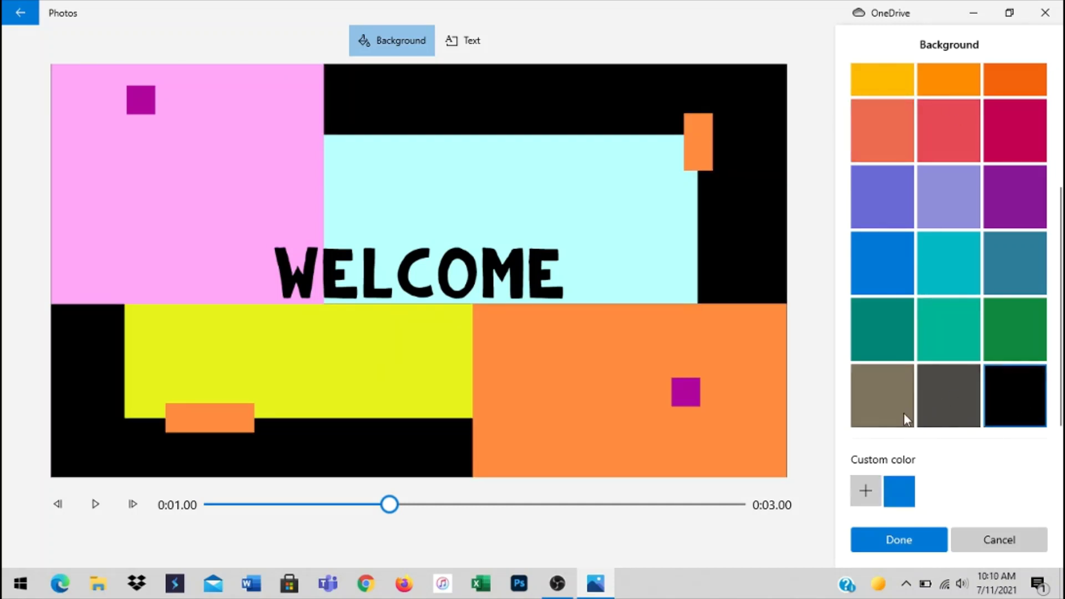
pyautogui.click(1033, 189)
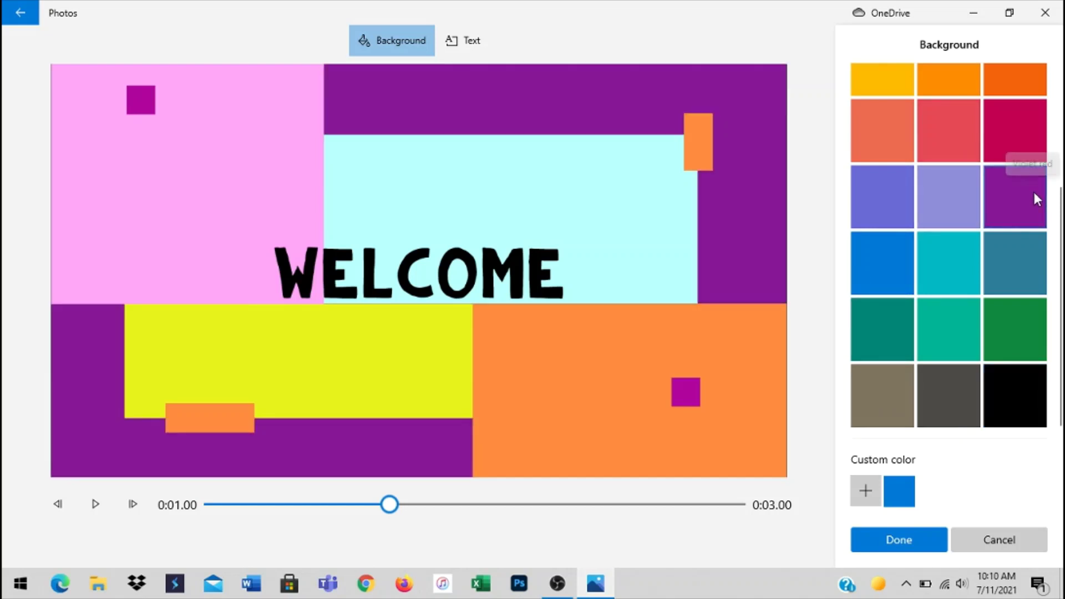
pyautogui.click(864, 90)
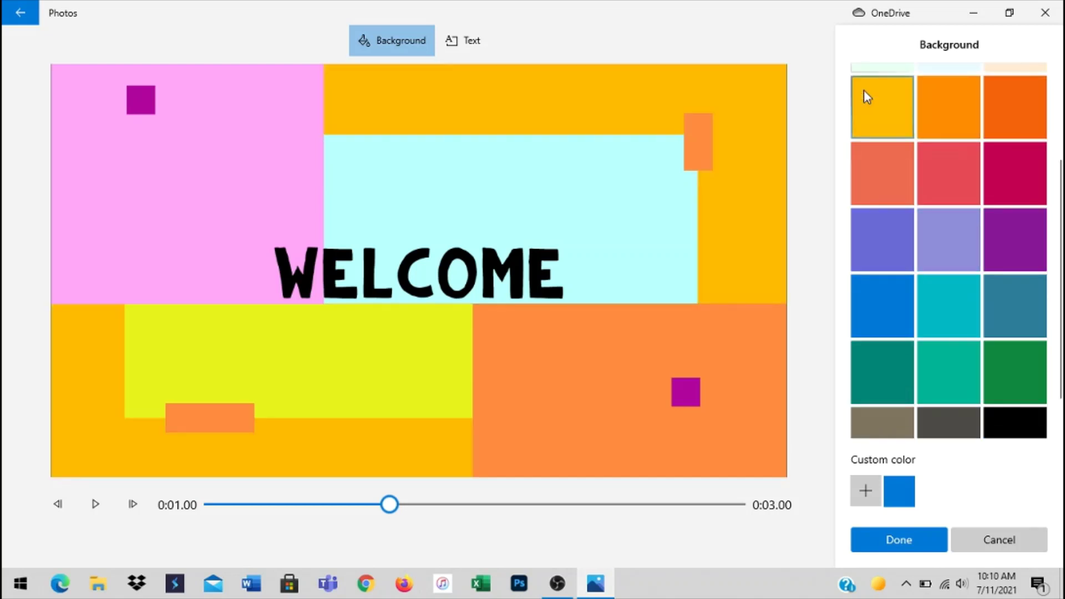
pyautogui.click(1033, 169)
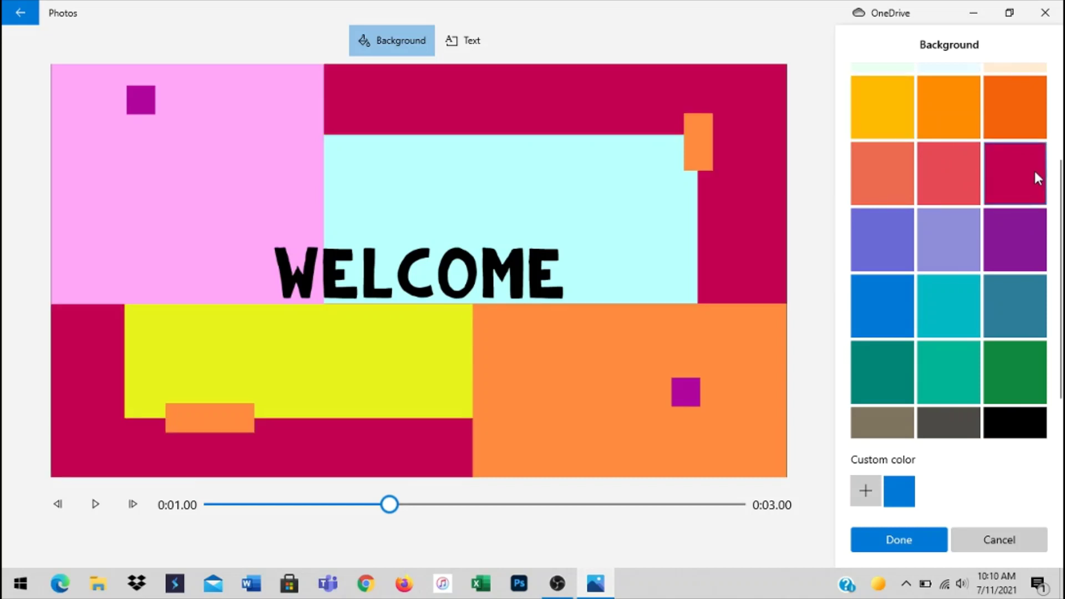
pyautogui.click(928, 176)
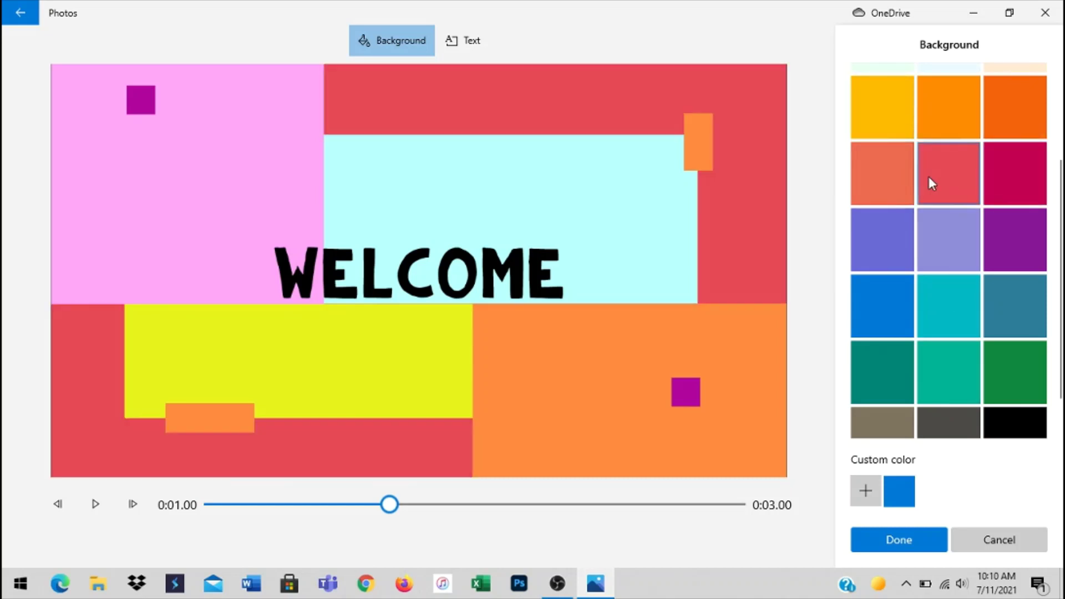
pyautogui.click(898, 540)
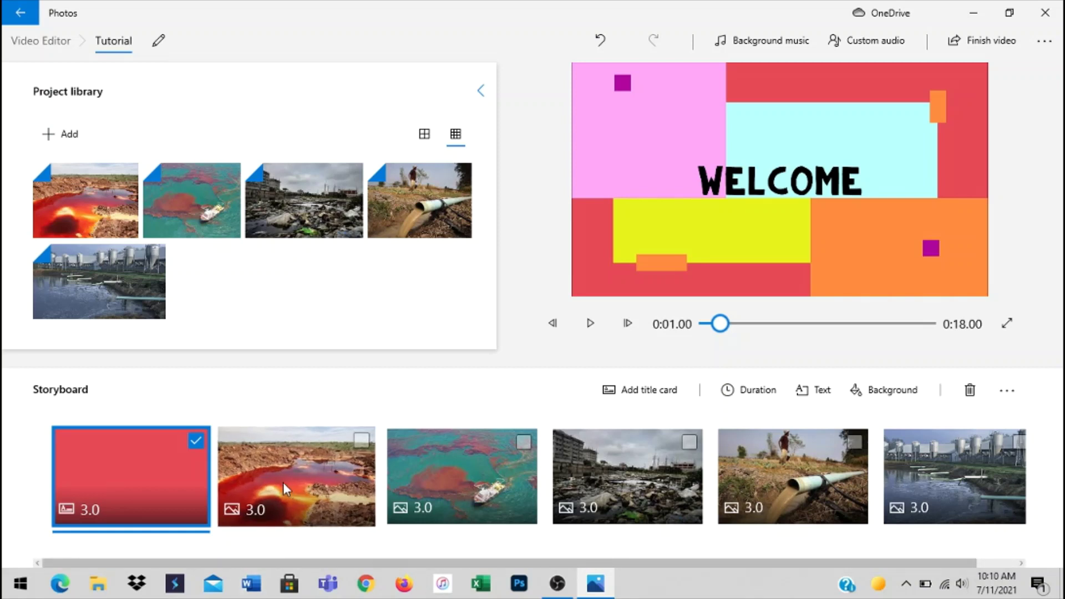
# Step: Select only the red lake photo in the storyboard and look through its available motion effects
pyautogui.click(283, 484)
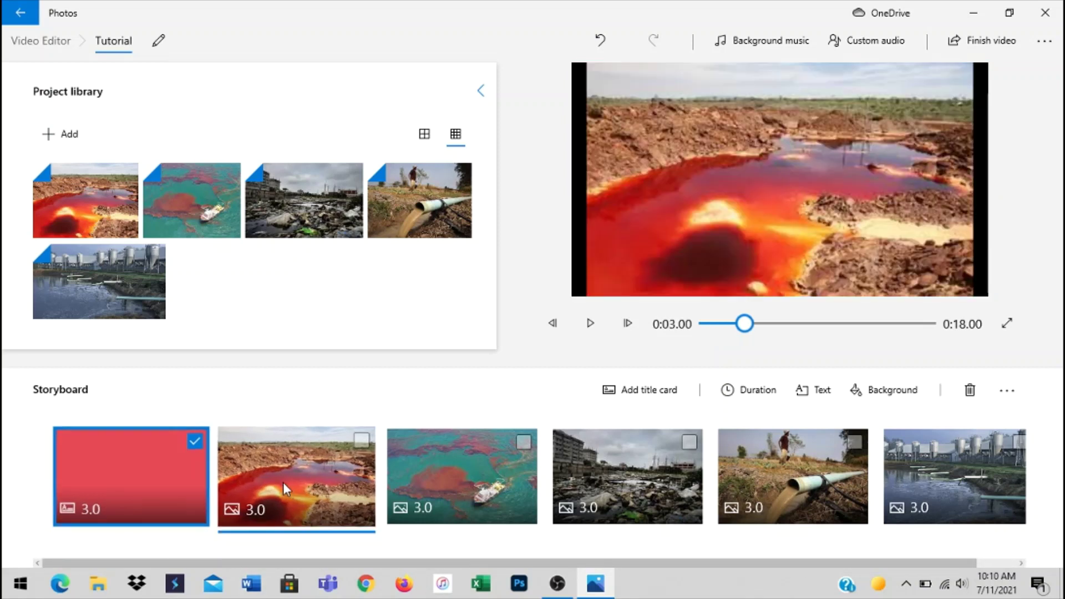
pyautogui.click(190, 442)
pyautogui.rightClick(330, 514)
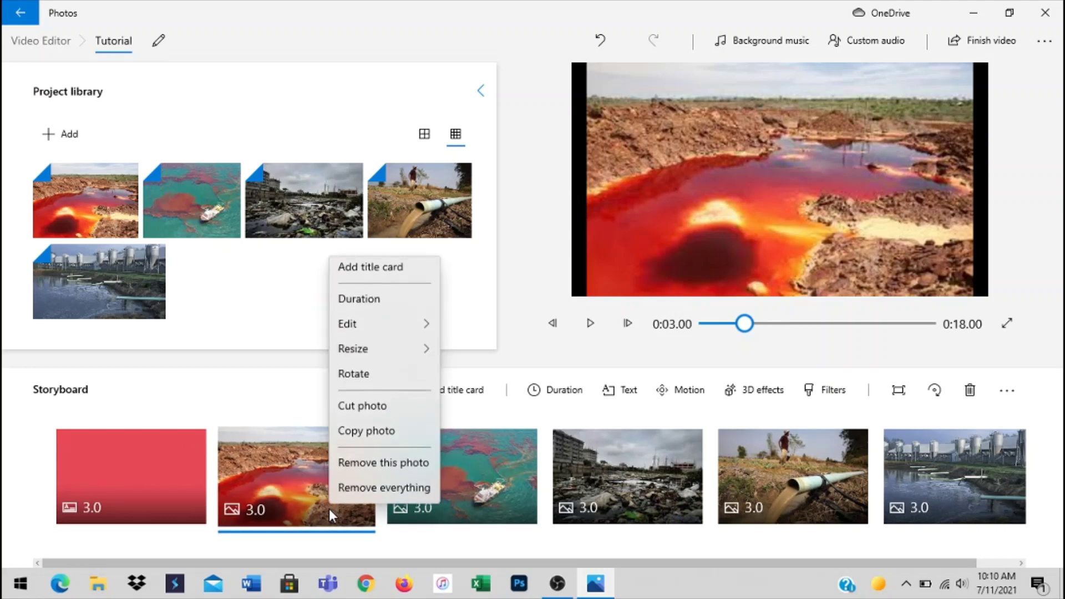
pyautogui.moveTo(344, 323)
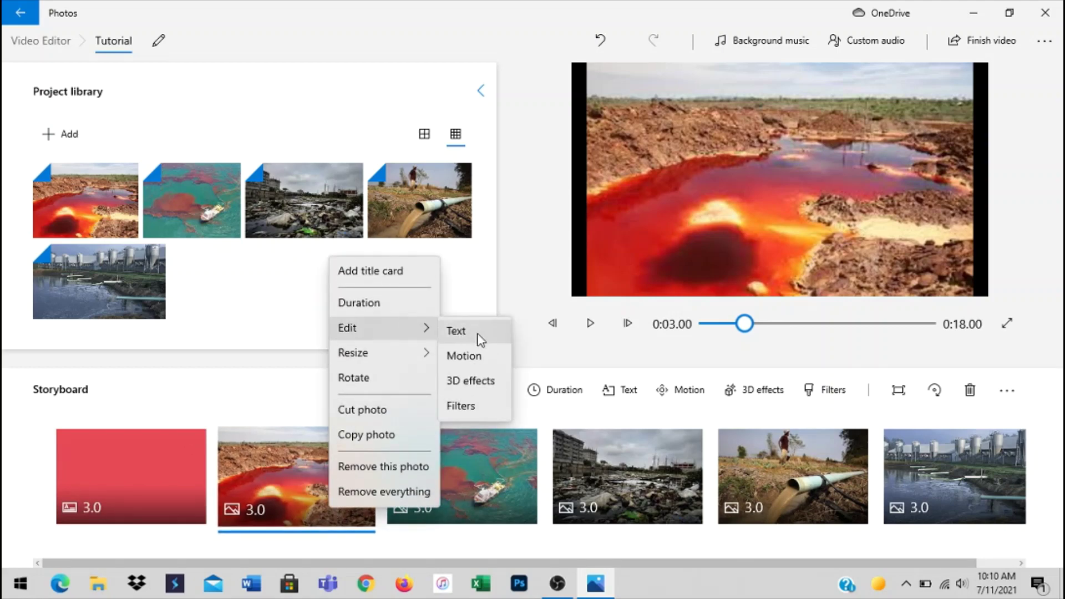
pyautogui.click(472, 360)
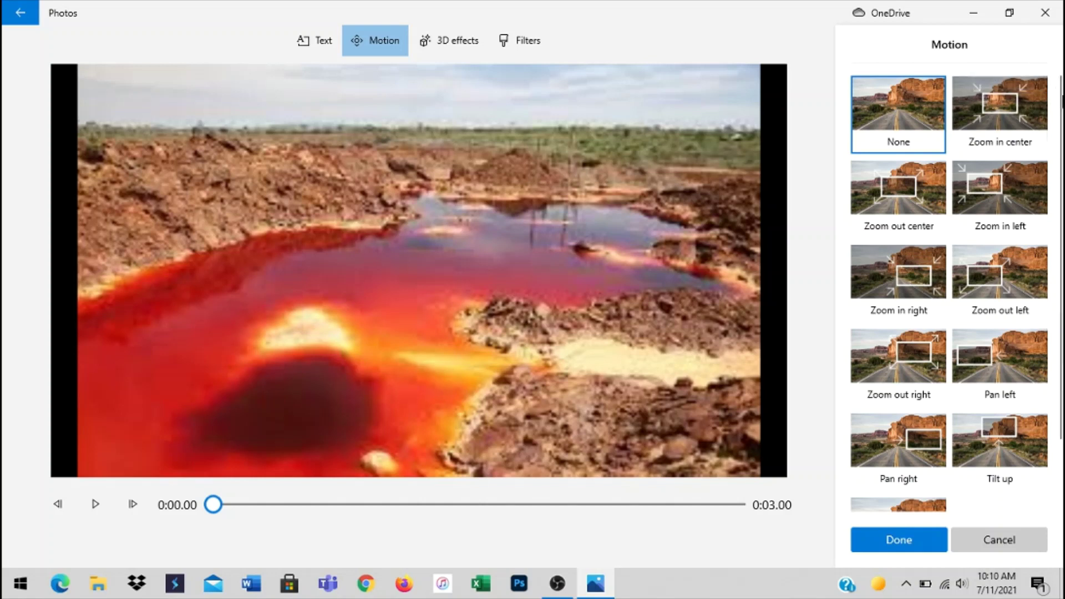
pyautogui.moveTo(1059, 102); pyautogui.dragTo(1061, 205)
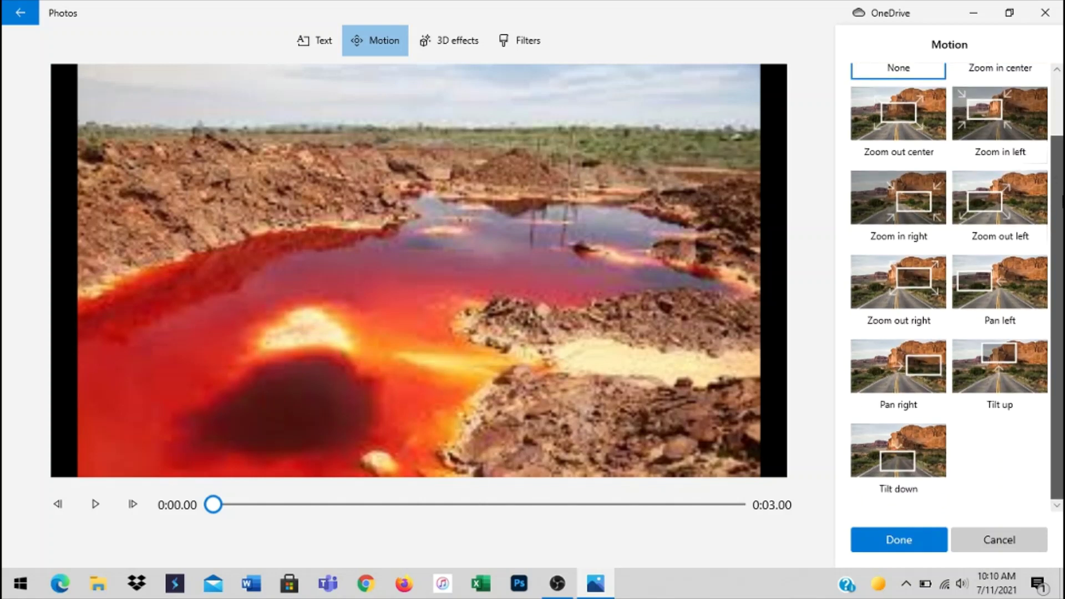
pyautogui.moveTo(1062, 161); pyautogui.dragTo(1060, 72)
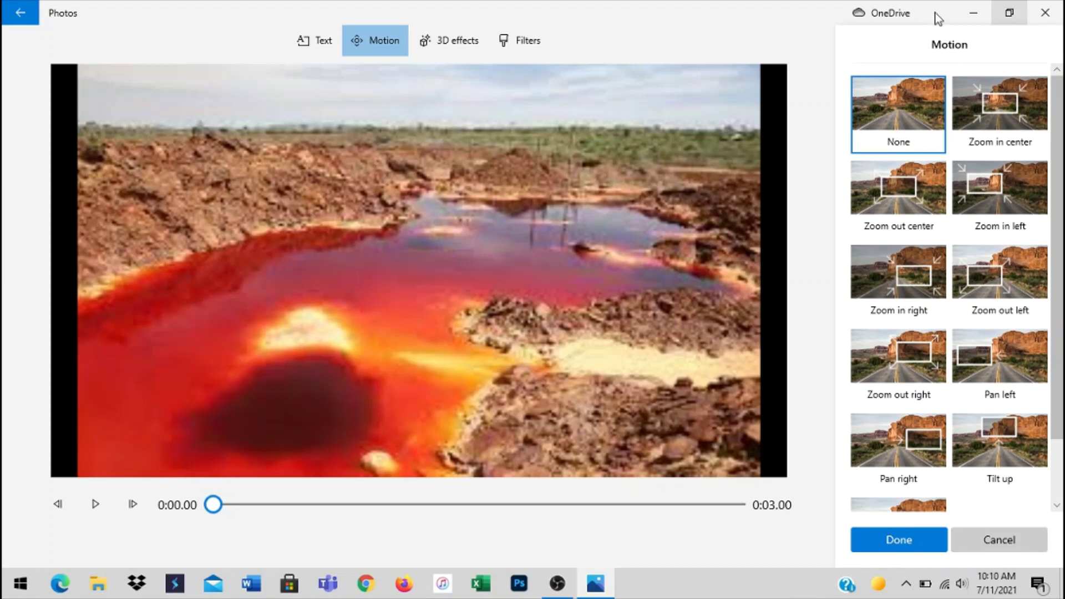
# Step: Preview the Zoom out center motion on the red lake photo, and apply and save Zoom in center instead
pyautogui.click(924, 218)
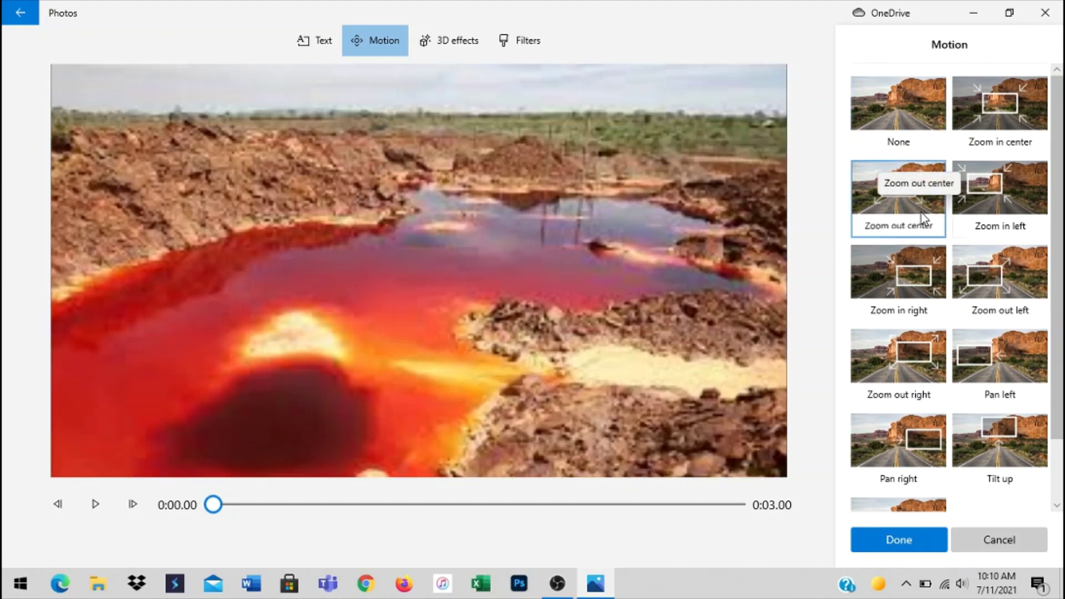
pyautogui.click(98, 513)
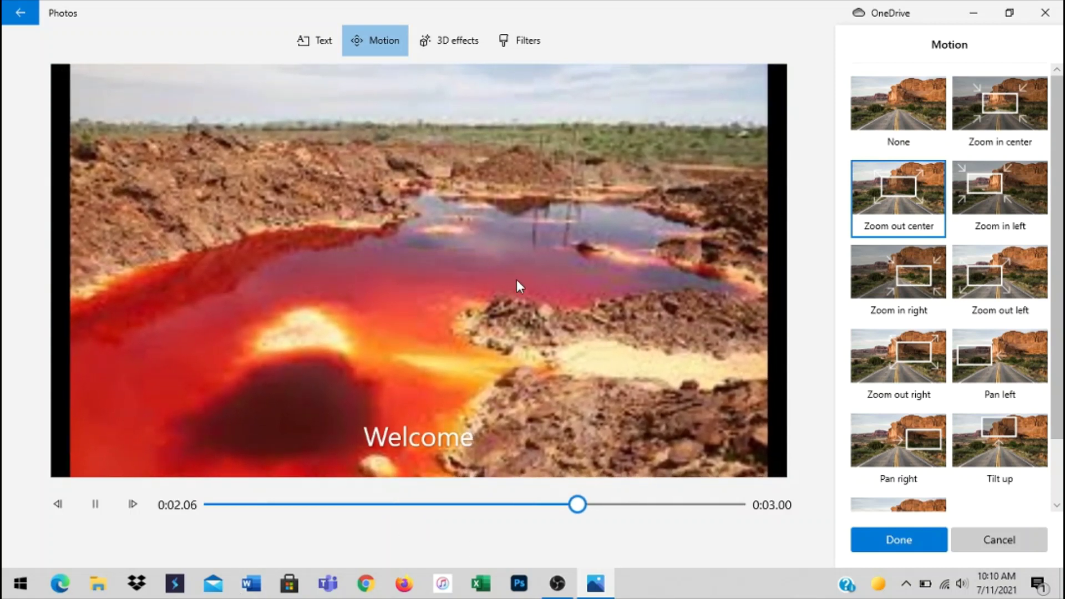
pyautogui.click(1027, 95)
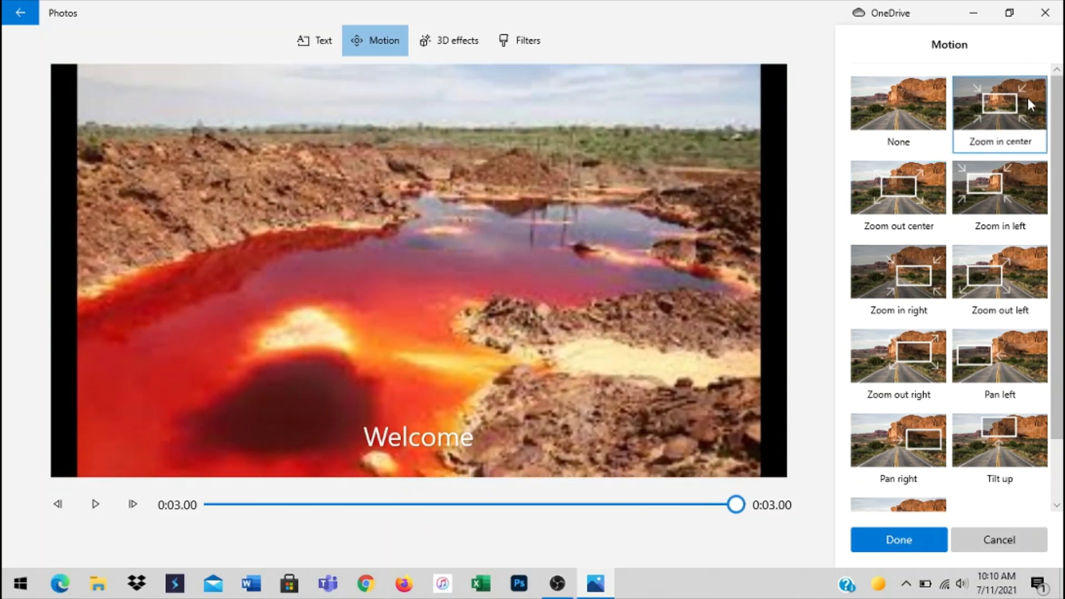
pyautogui.click(95, 516)
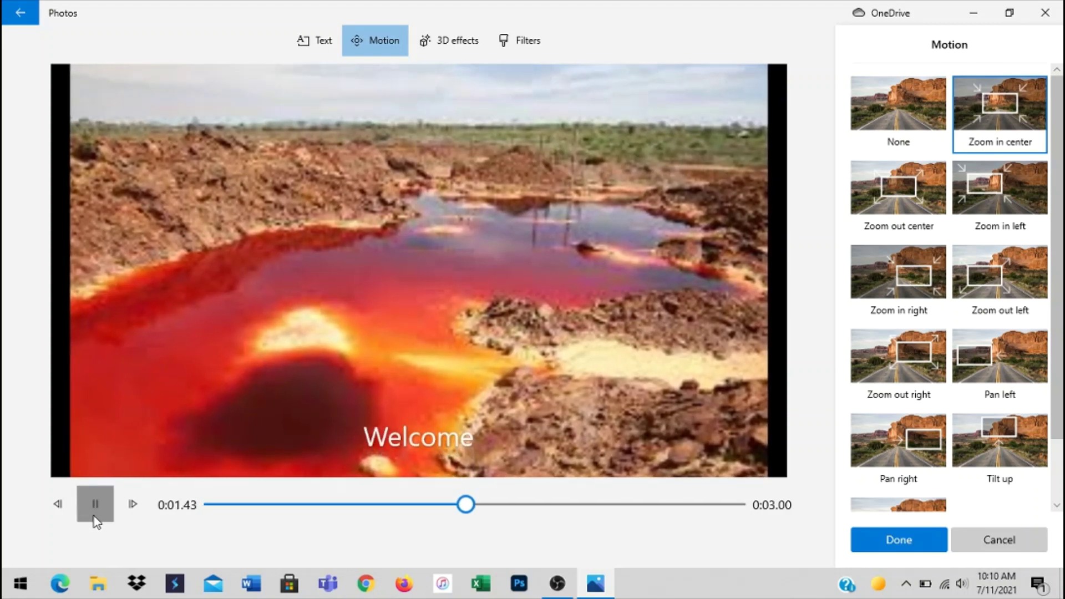
pyautogui.click(94, 513)
pyautogui.click(877, 540)
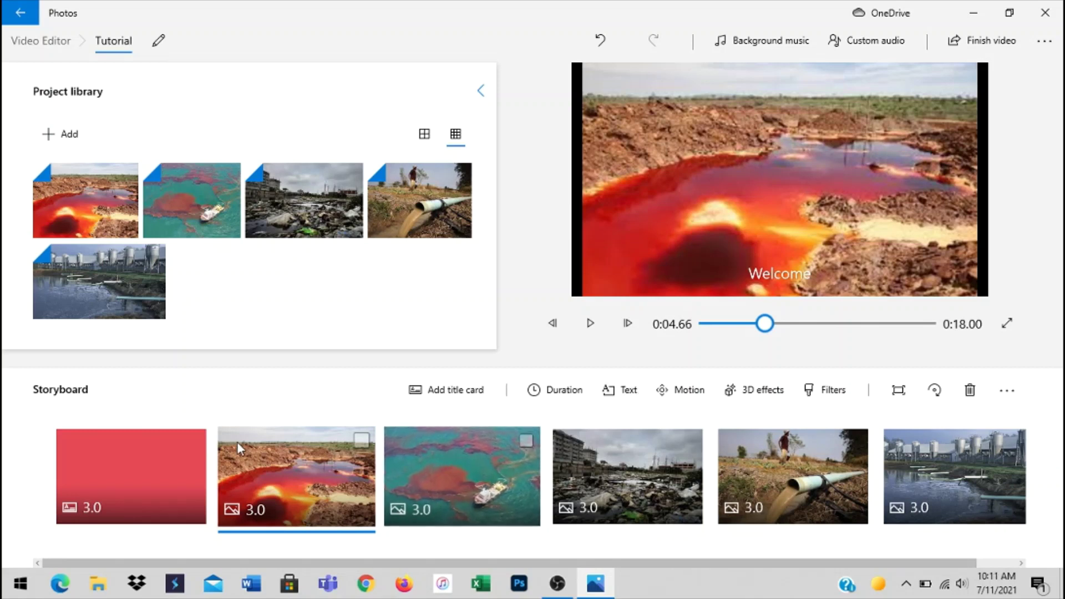
# Step: Try the Atomic motion 3D effect on the red lake photo, enlarging and previewing it, and remove the effect
pyautogui.rightClick(290, 492)
pyautogui.moveTo(378, 319)
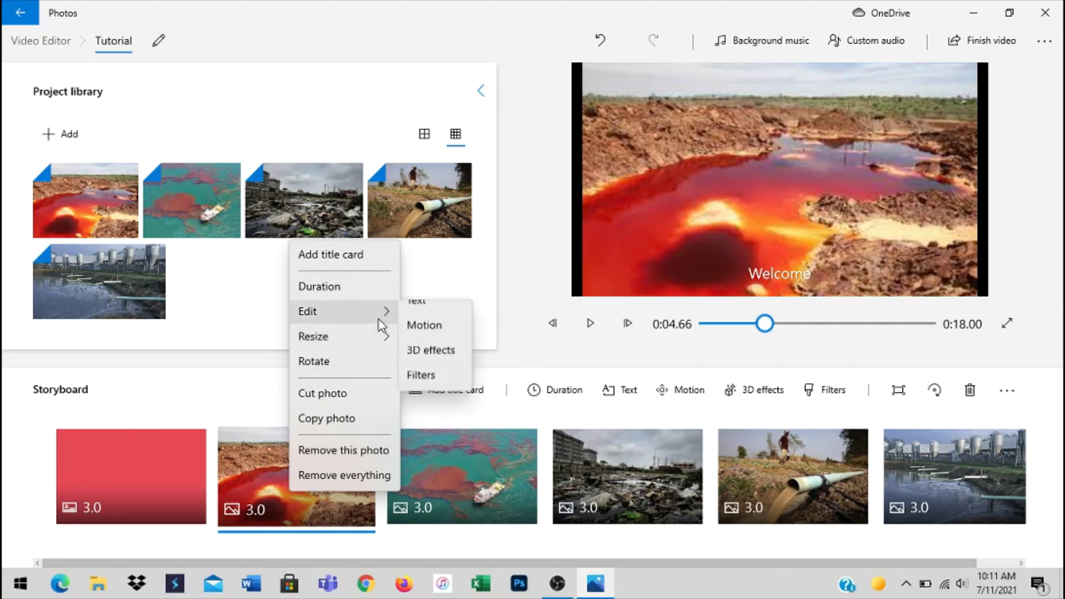
pyautogui.click(428, 365)
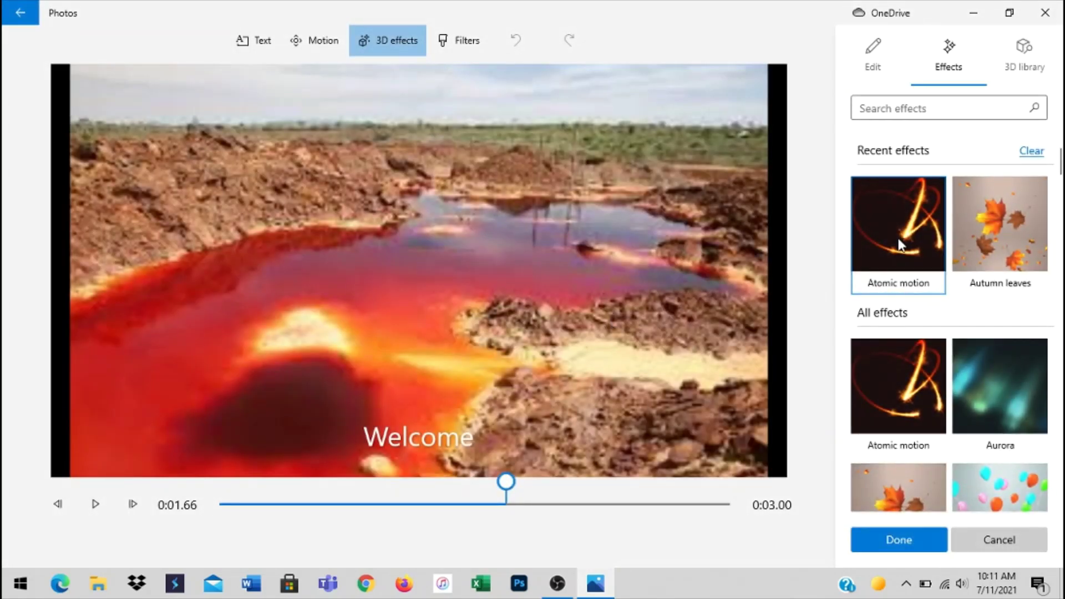
pyautogui.click(900, 244)
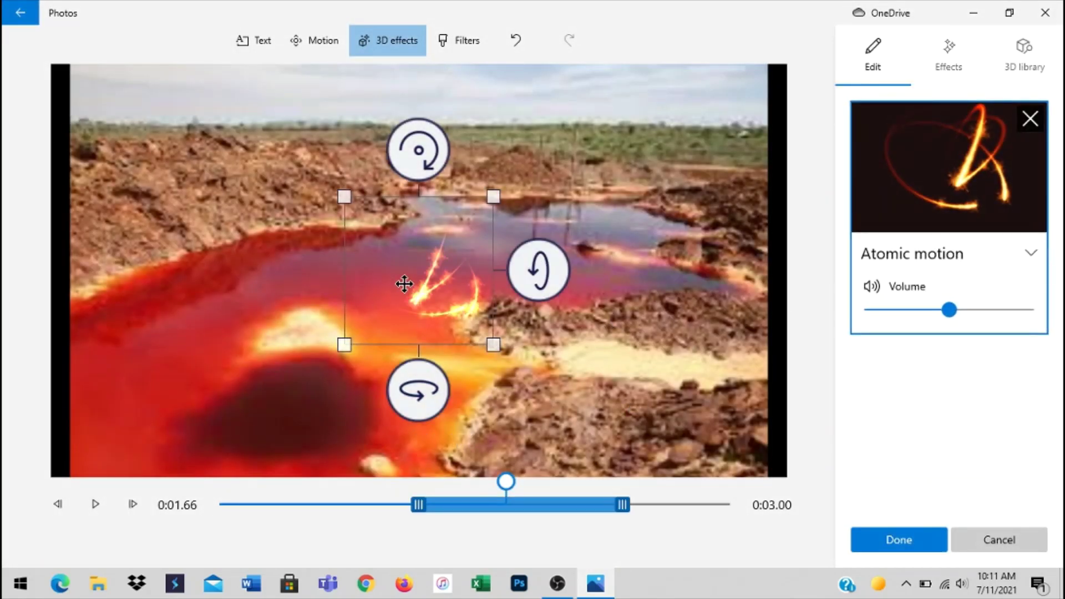
pyautogui.moveTo(492, 344); pyautogui.dragTo(636, 409)
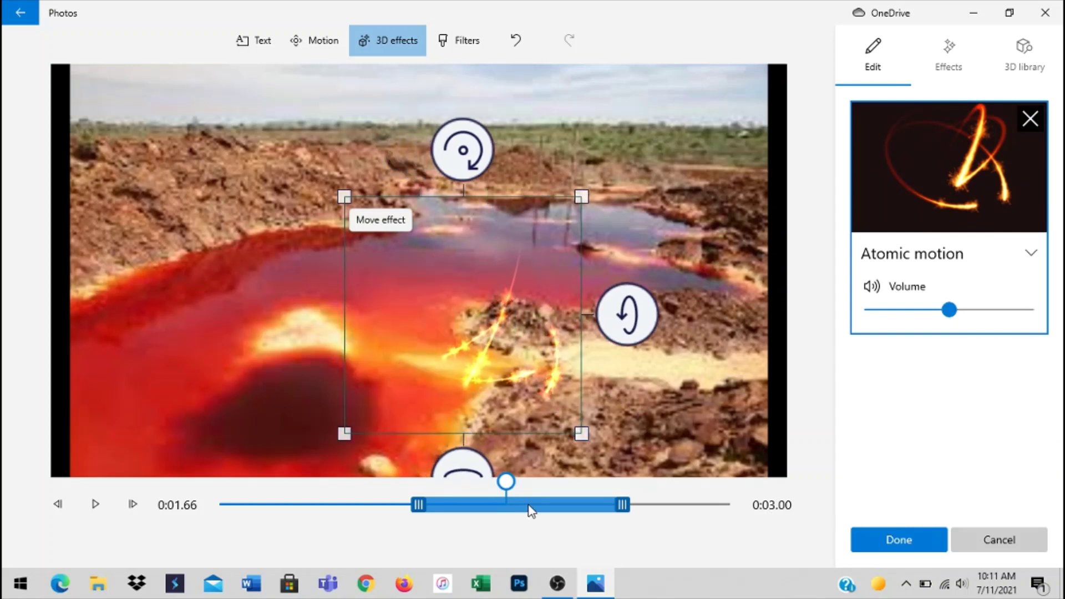
pyautogui.moveTo(508, 482); pyautogui.dragTo(360, 475)
pyautogui.click(95, 503)
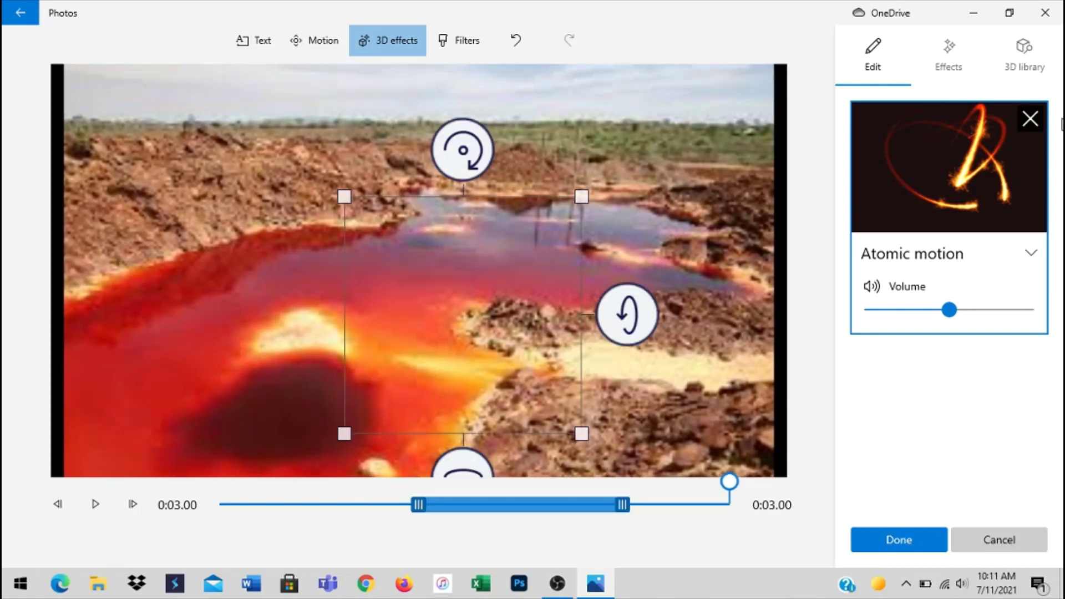
pyautogui.click(1030, 119)
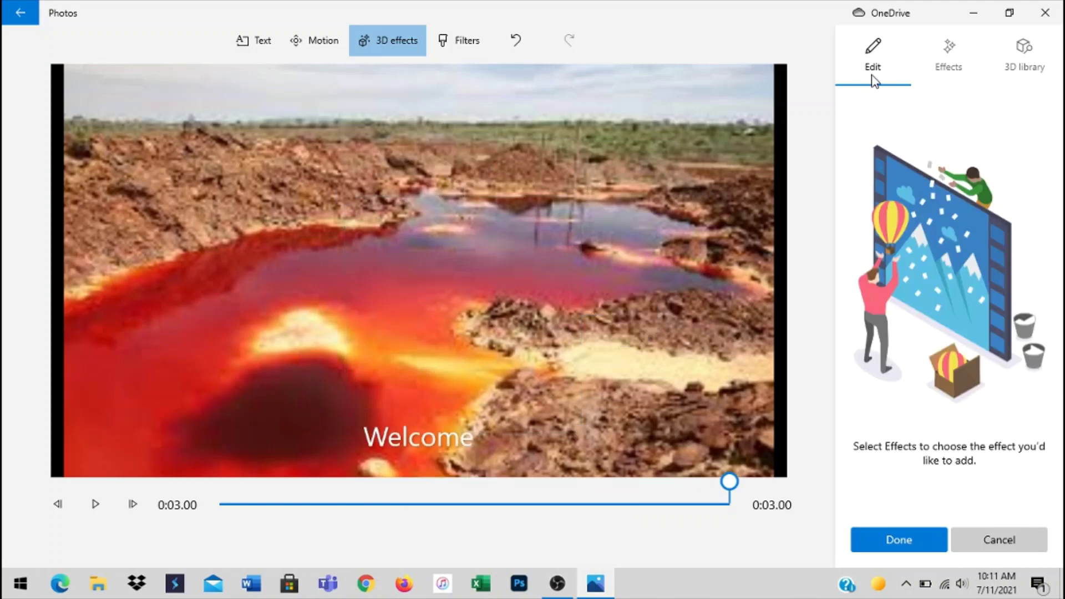
# Step: Try to add the Drone model from the 3D library's Action & Adventure category to the red lake photo, and cancel its loading
pyautogui.click(959, 69)
pyautogui.click(1022, 66)
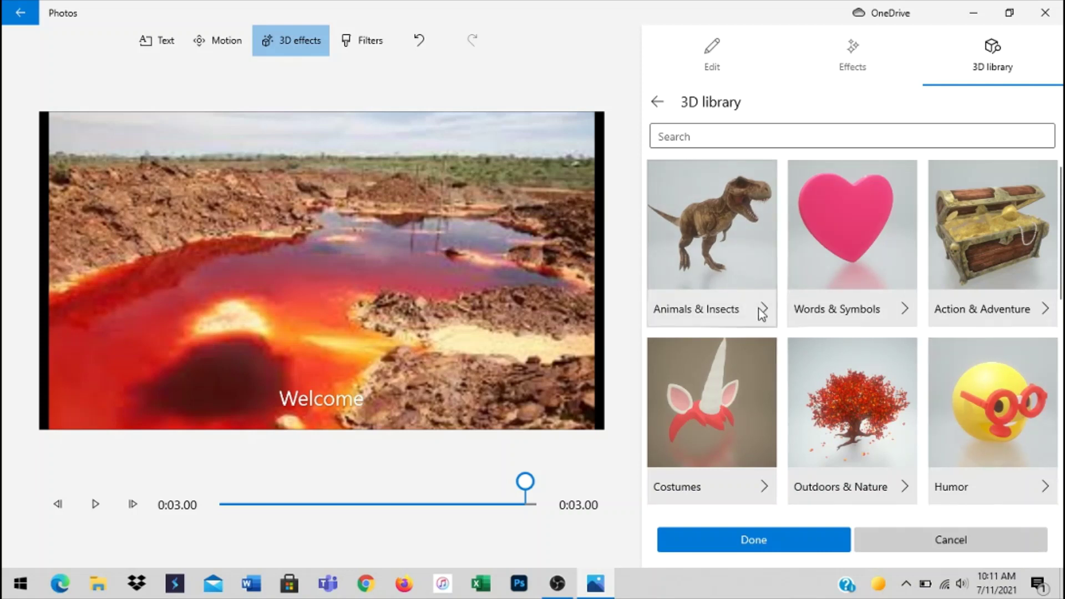
pyautogui.click(1022, 305)
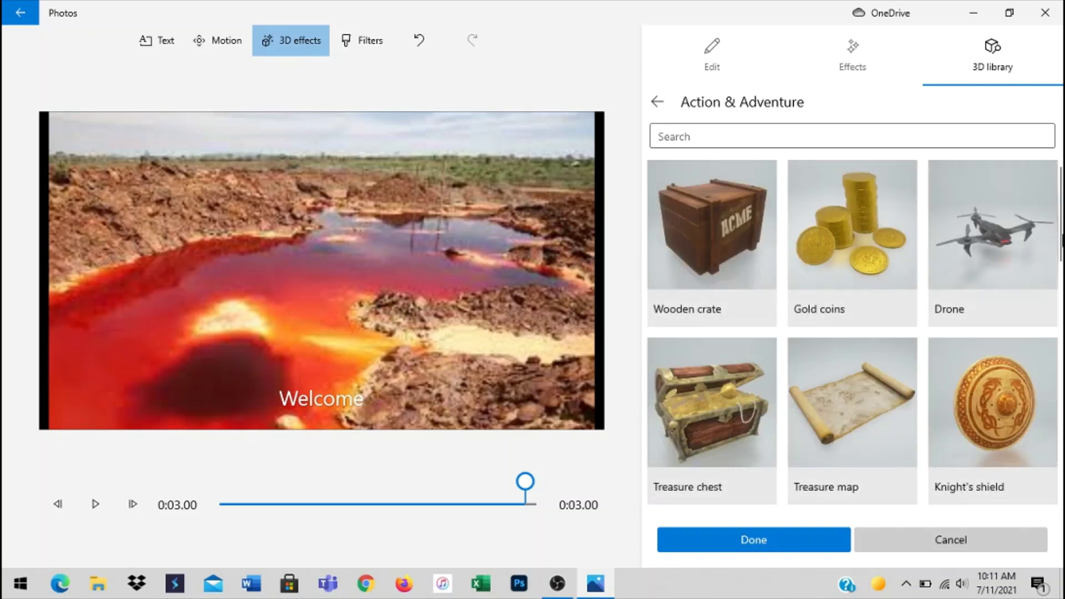
pyautogui.scroll(-3, 851, 333)
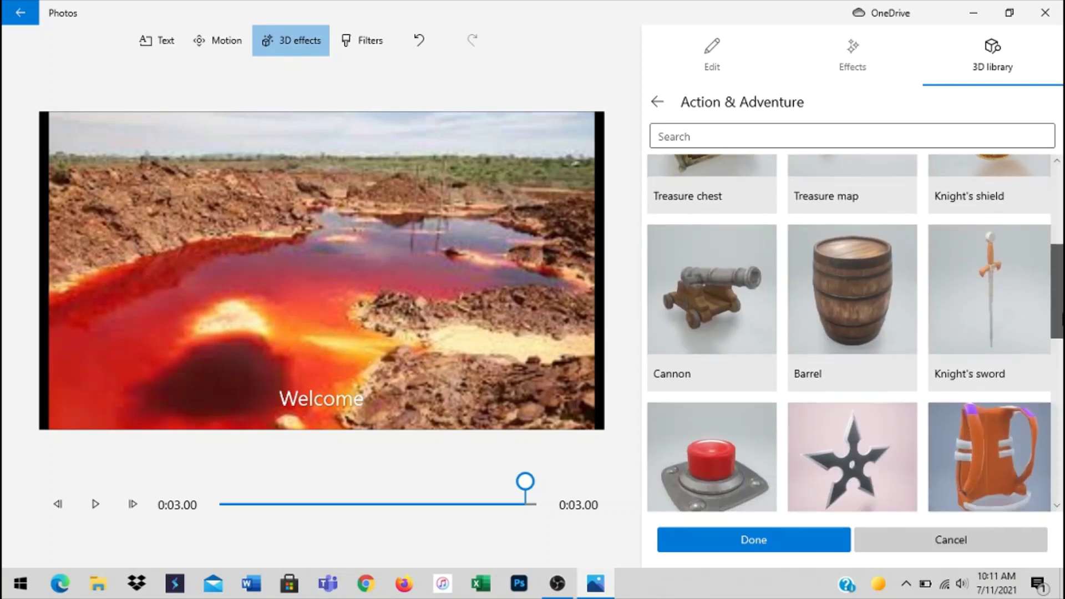
pyautogui.scroll(-4, 1059, 417)
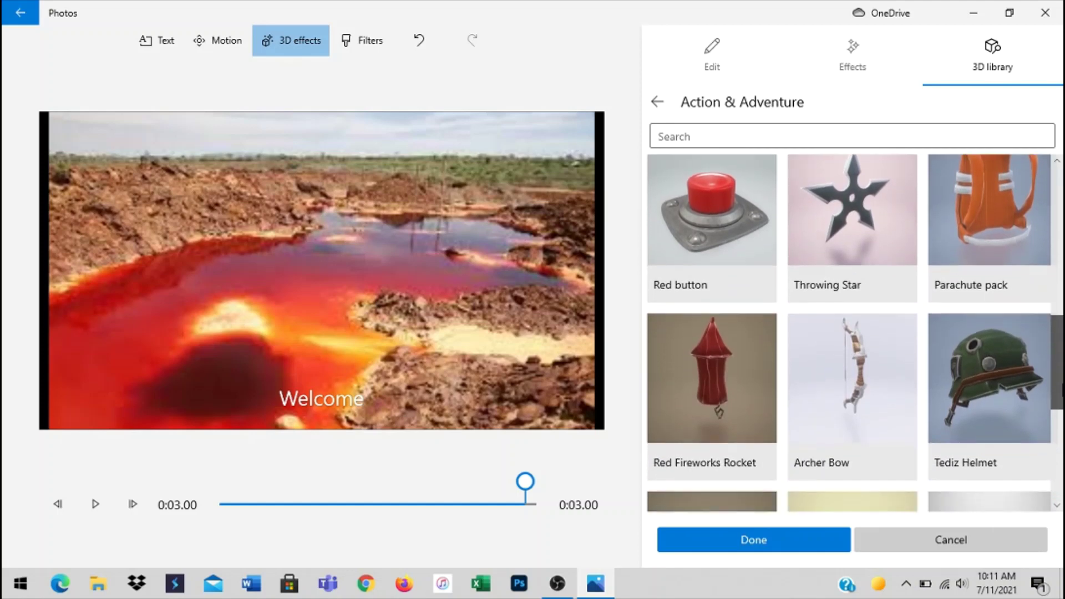
pyautogui.moveTo(1060, 417); pyautogui.dragTo(1022, 69)
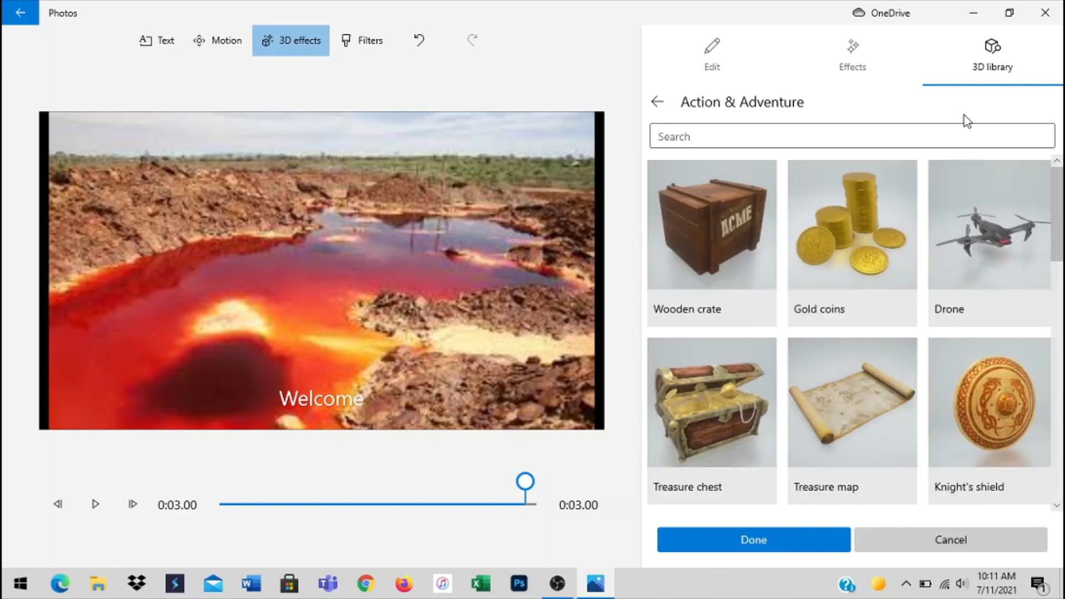
pyautogui.click(1026, 236)
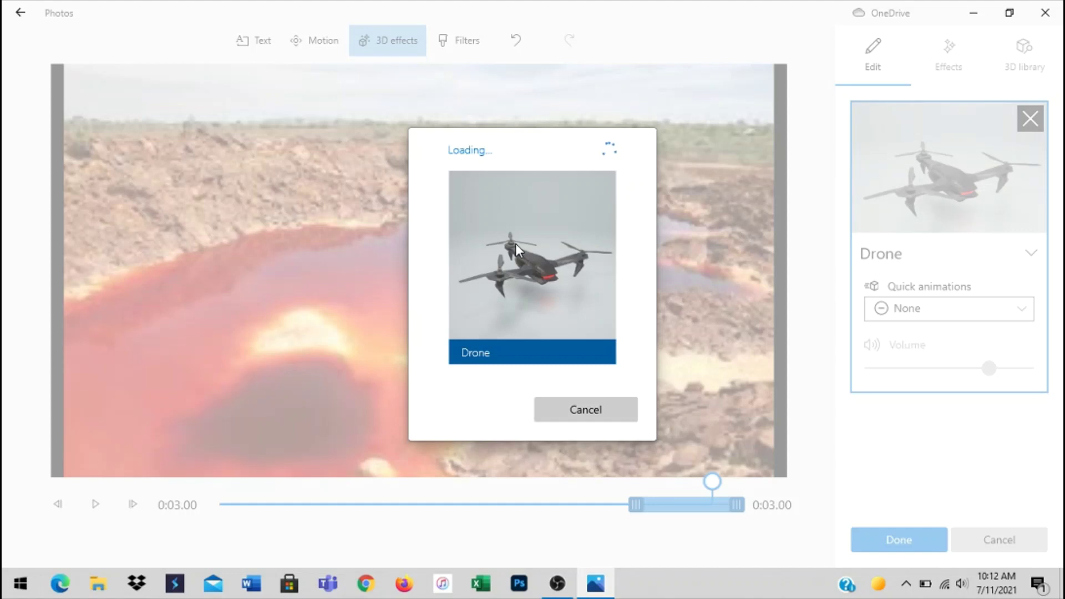
pyautogui.click(560, 413)
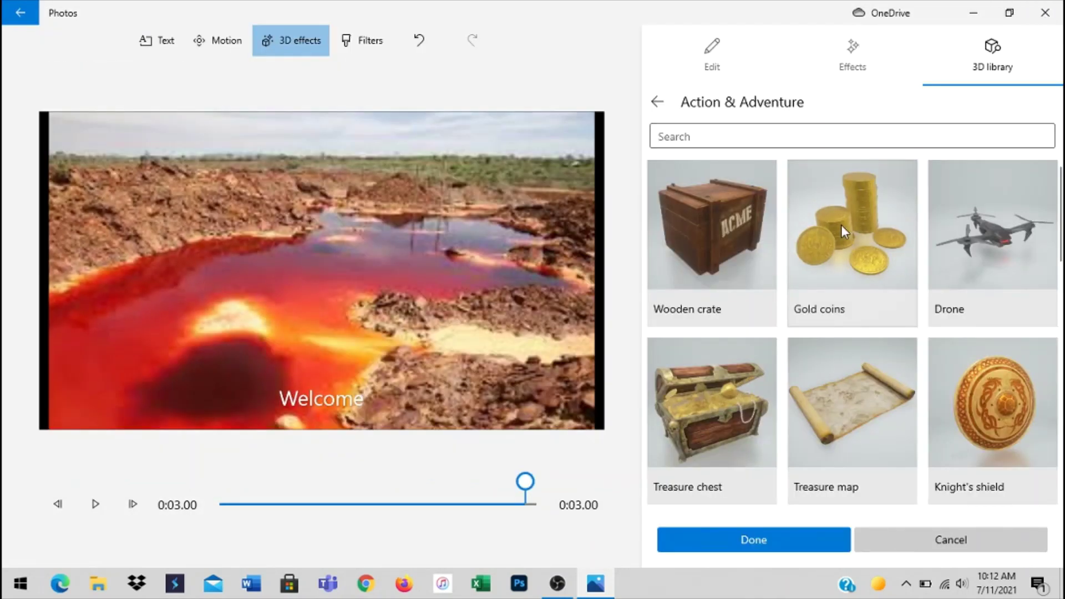
# Step: Try to add the Dilophosaurus model from the 3D library's Animals & Insects category to the red lake photo, and cancel its loading
pyautogui.click(657, 102)
pyautogui.click(707, 251)
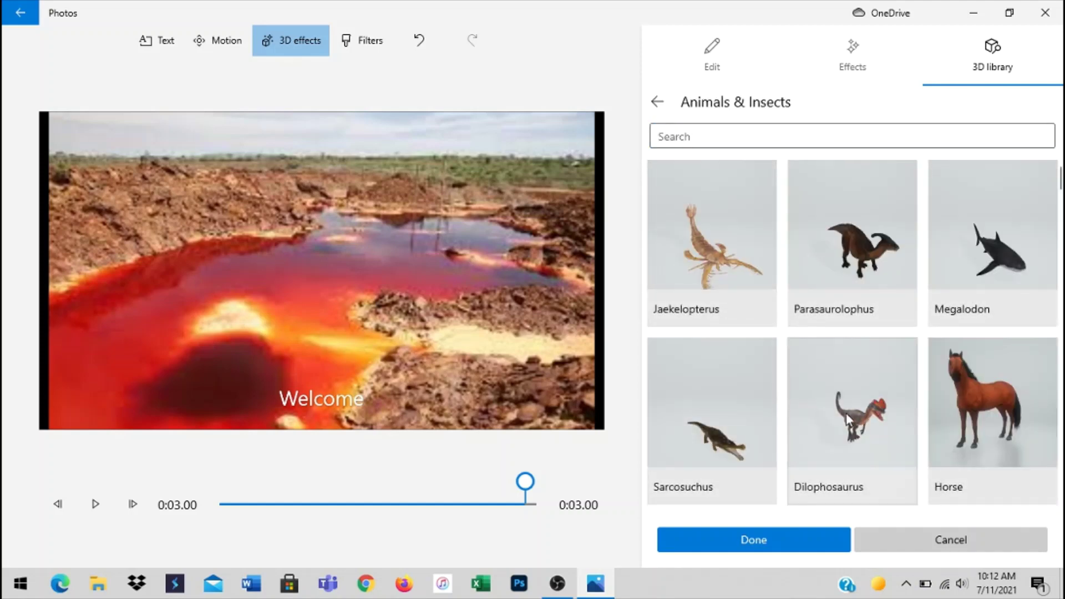
pyautogui.click(844, 411)
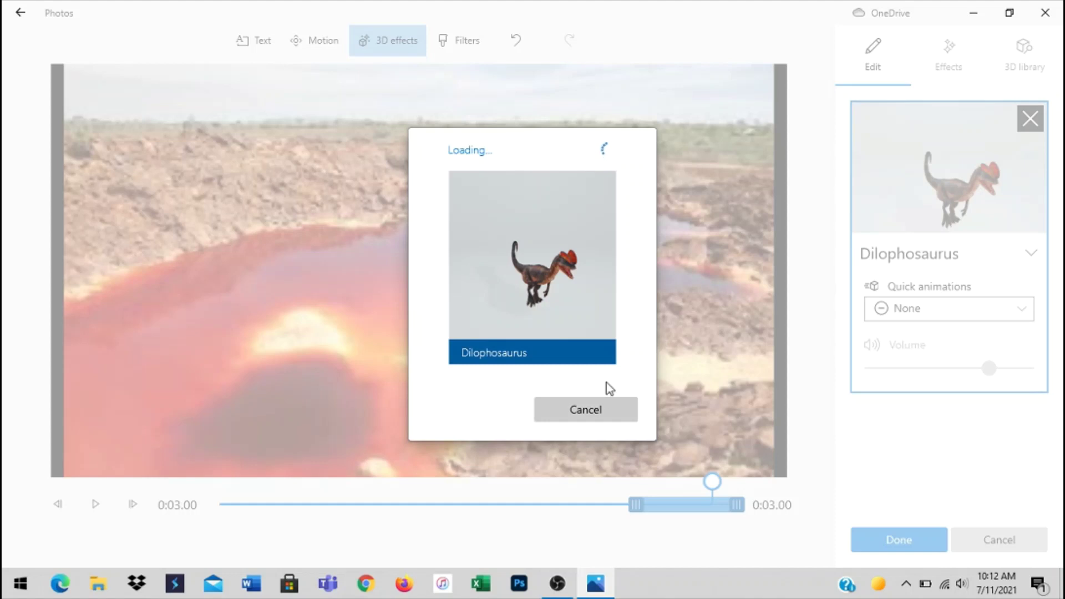
pyautogui.click(597, 411)
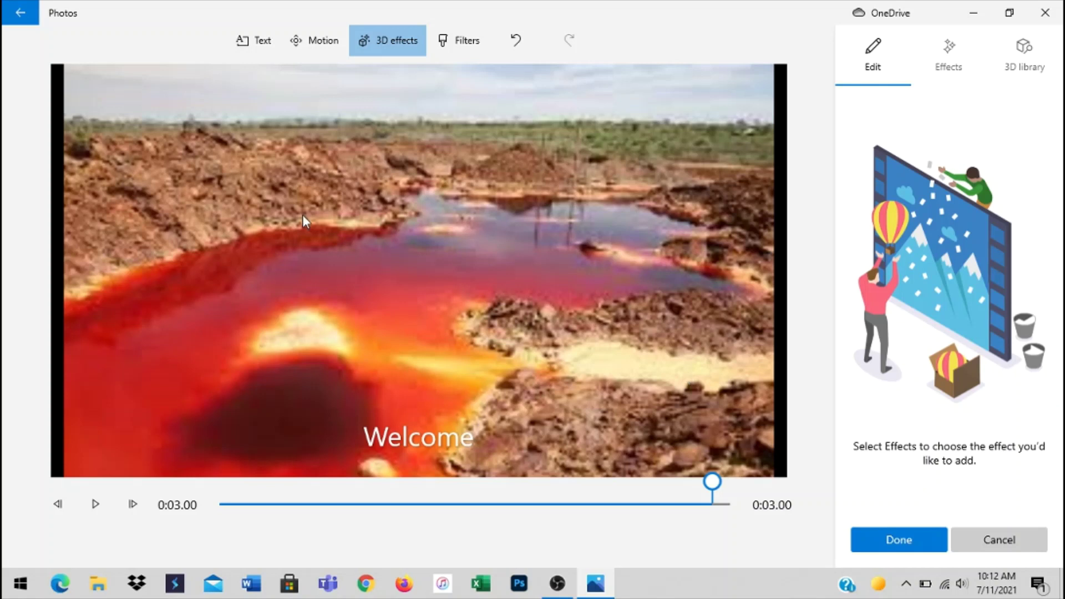
# Step: Look through the available filters for the red lake photo and finish with Original still selected
pyautogui.click(459, 49)
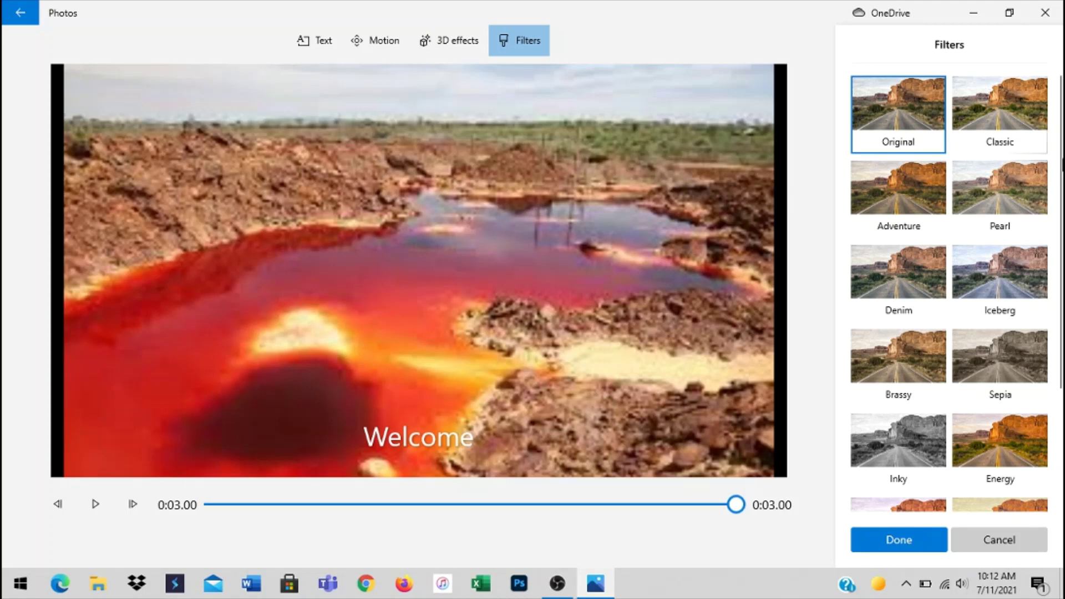
pyautogui.scroll(-3, 1059, 154)
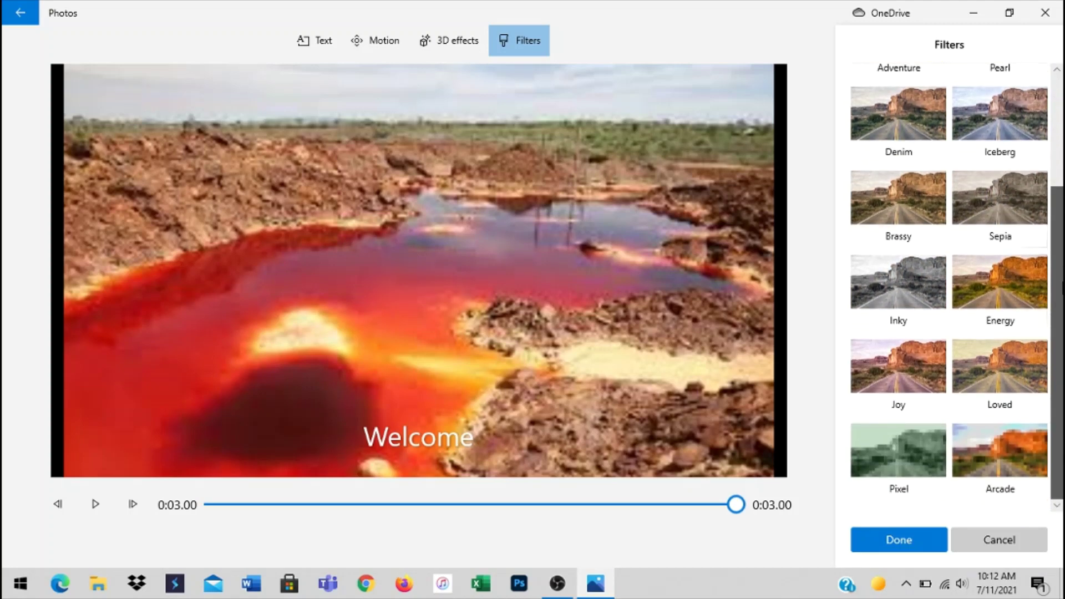
pyautogui.scroll(3, 1059, 154)
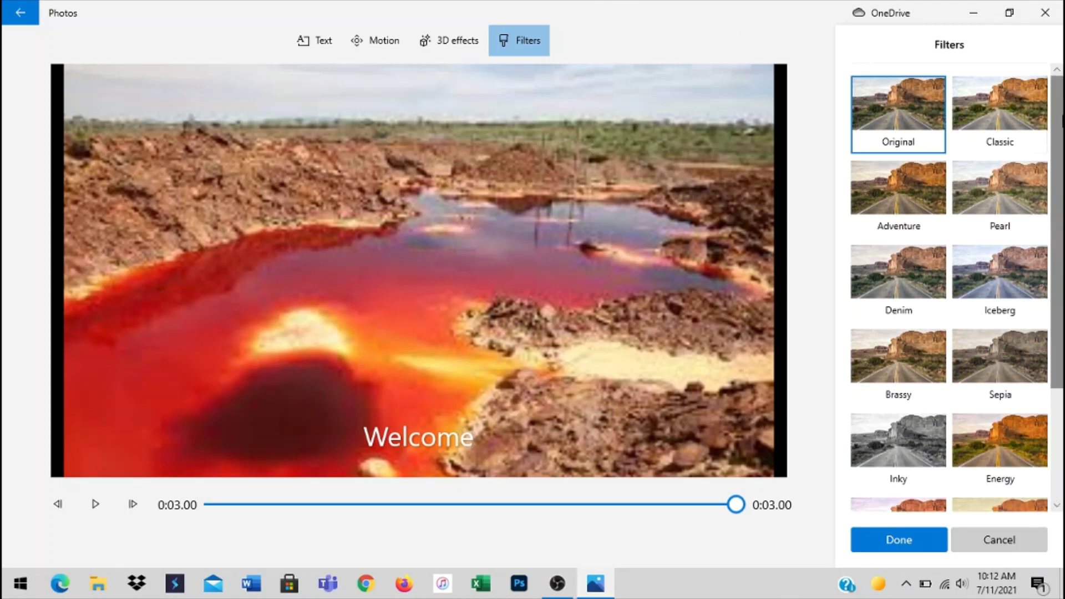
pyautogui.scroll(-3, 1059, 260)
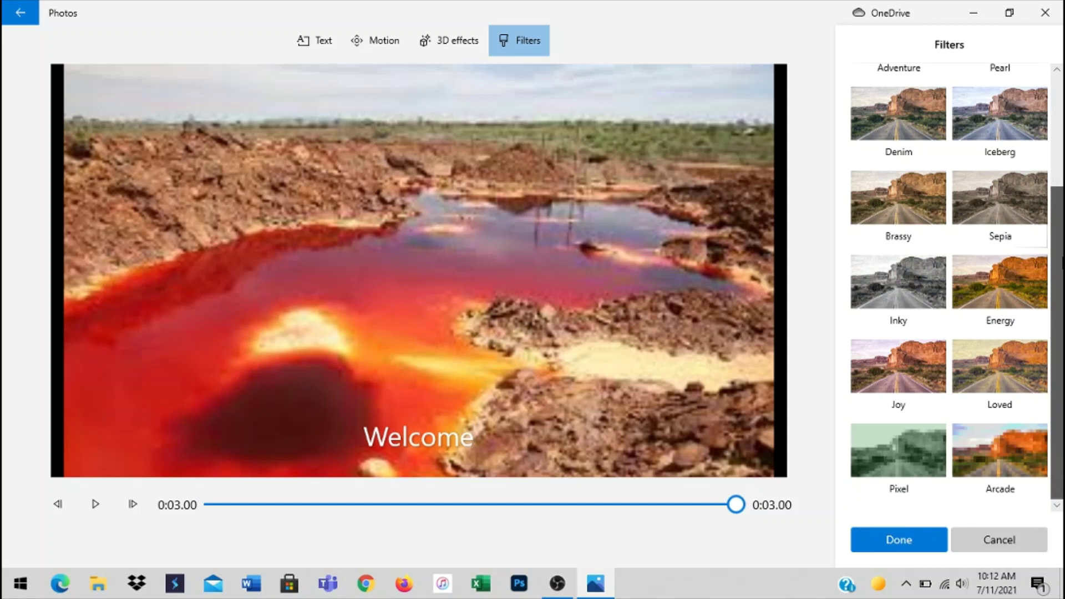
pyautogui.scroll(3, 948, 288)
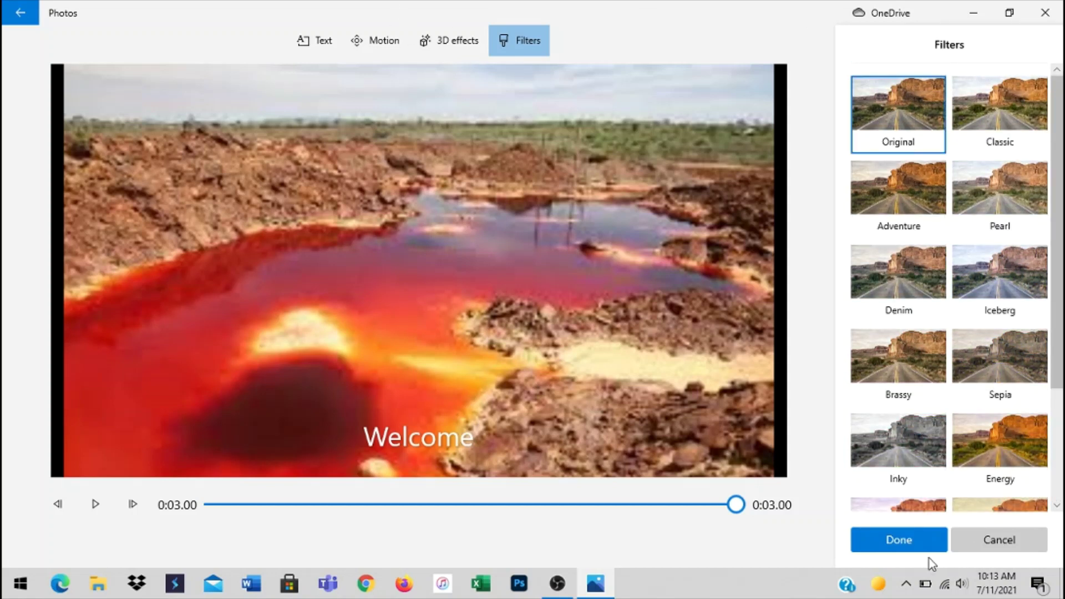
pyautogui.click(880, 534)
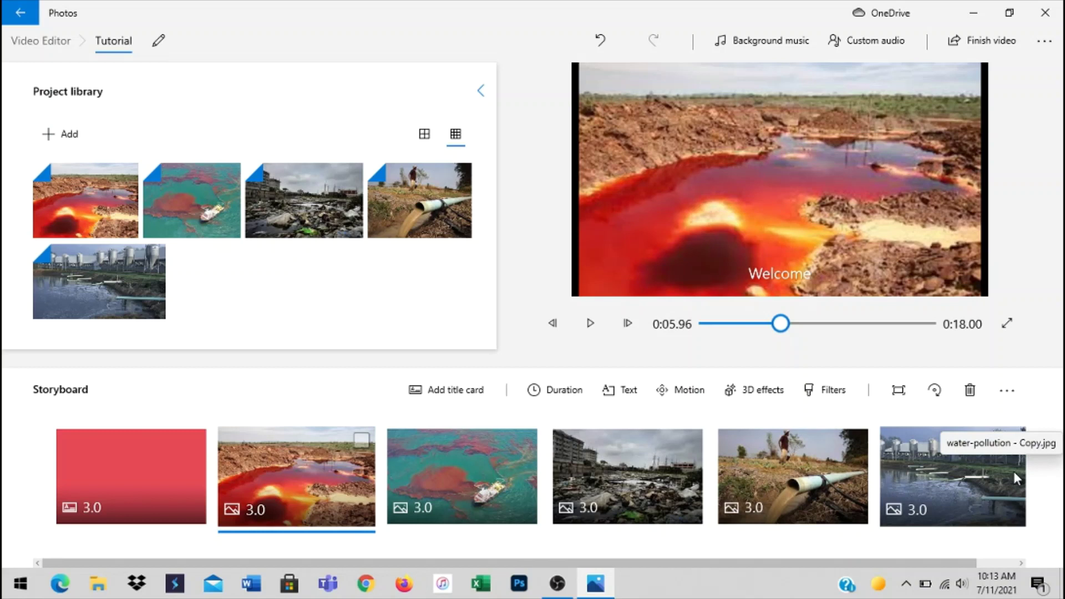
# Step: Add another title card, move it to the end of the storyboard, and select the first title card
pyautogui.click(456, 393)
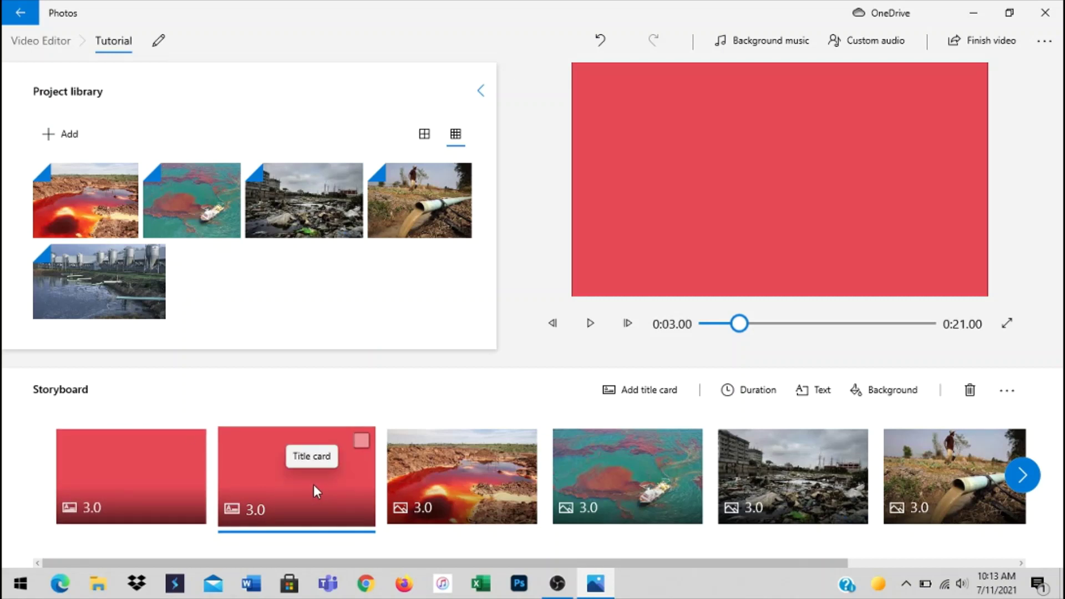
pyautogui.moveTo(314, 484); pyautogui.dragTo(998, 482)
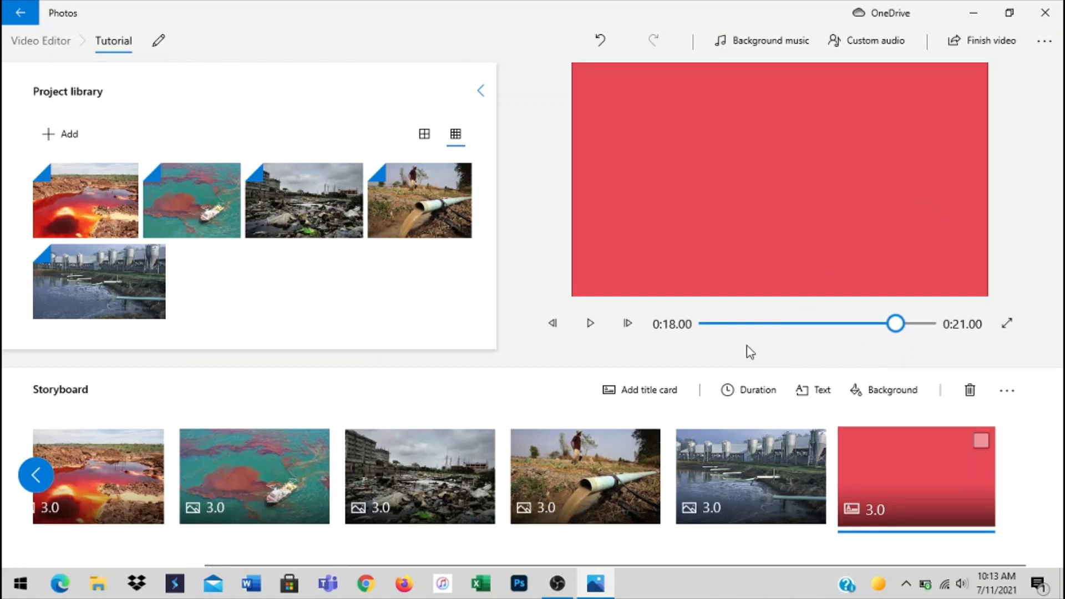
pyautogui.click(29, 480)
pyautogui.click(99, 482)
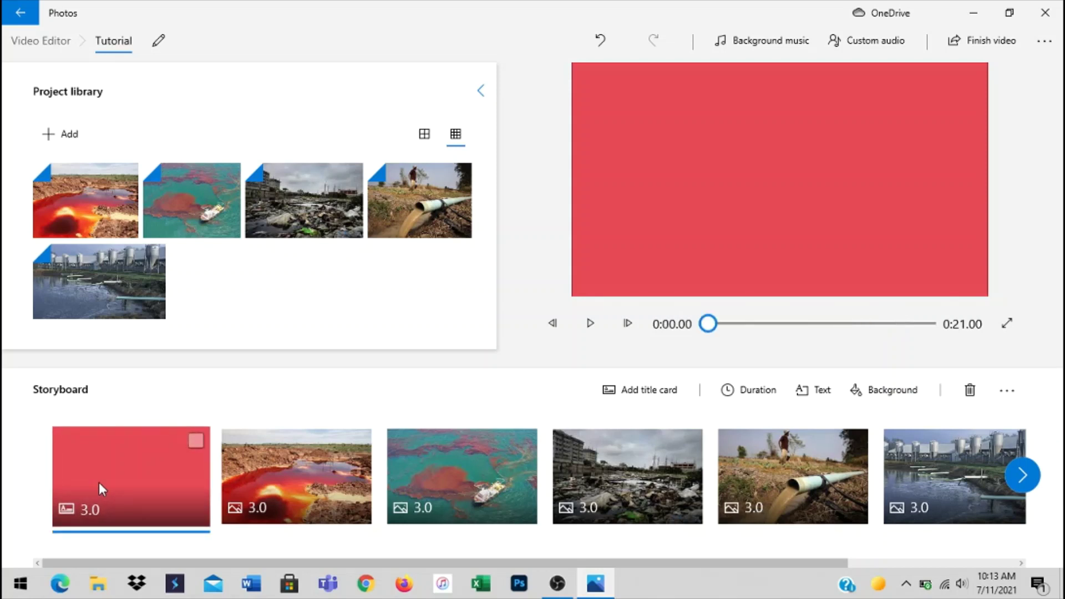
# Step: Open the project's custom audio settings and check the Downloads folder for an audio file without adding one
pyautogui.click(874, 41)
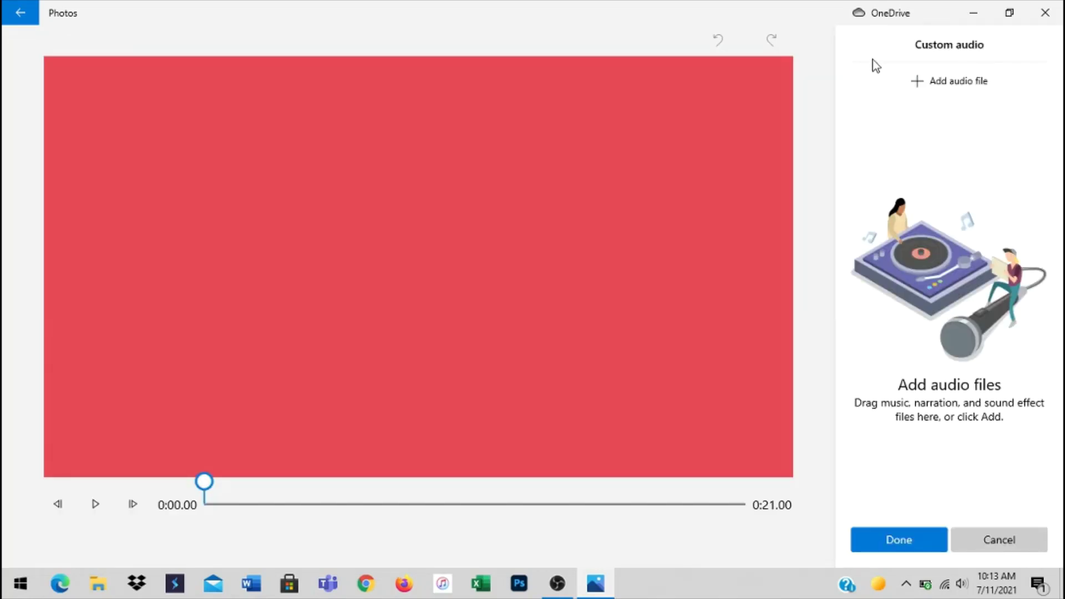
pyautogui.click(937, 85)
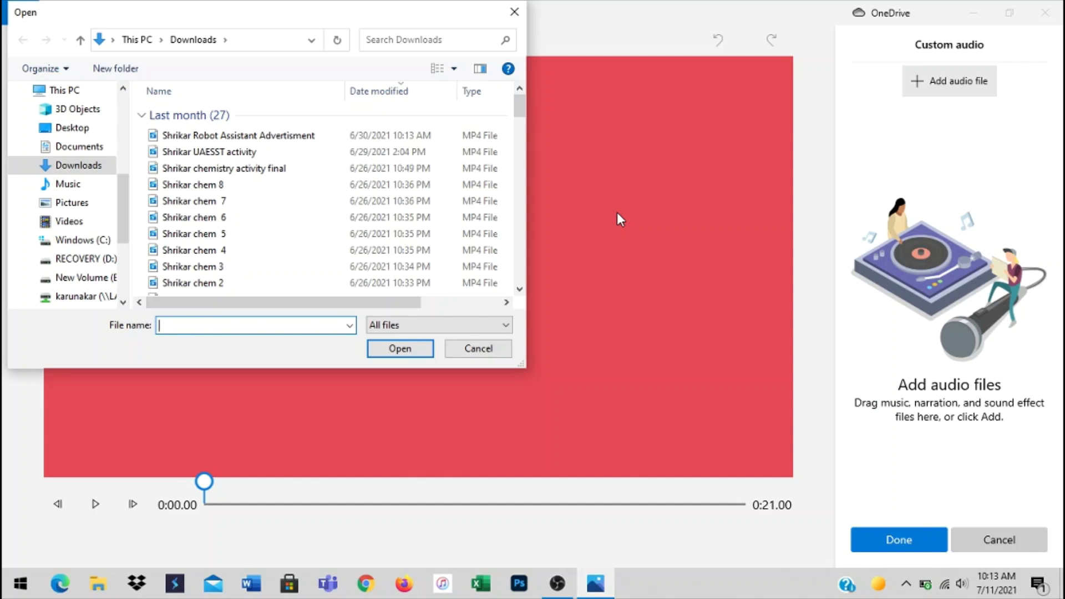
pyautogui.click(480, 349)
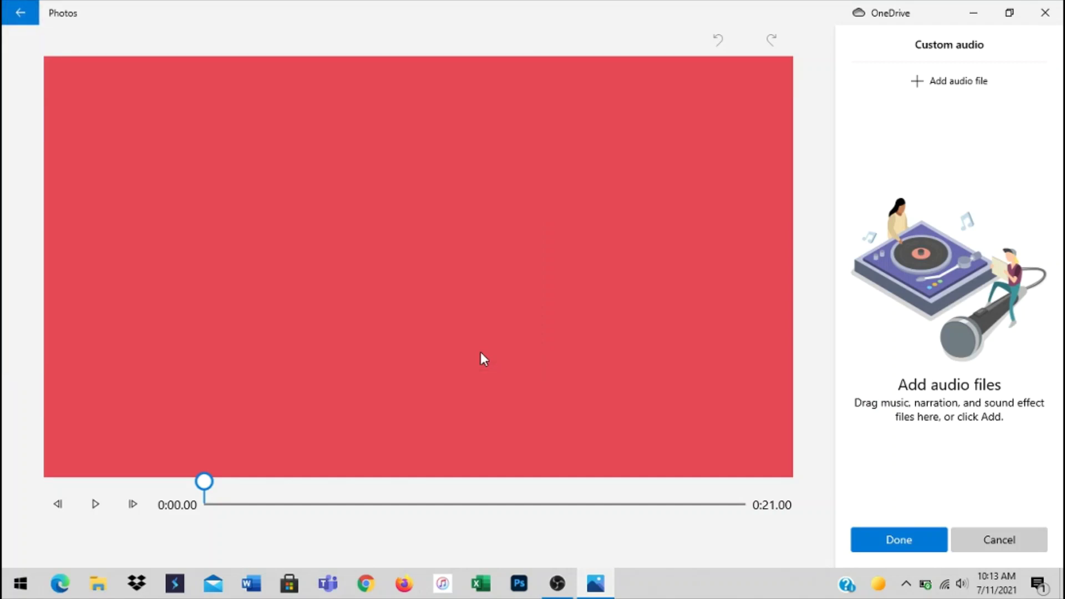
# Step: Switch to Voice Recorder and record a voice clip about 8 seconds long
pyautogui.press('super')
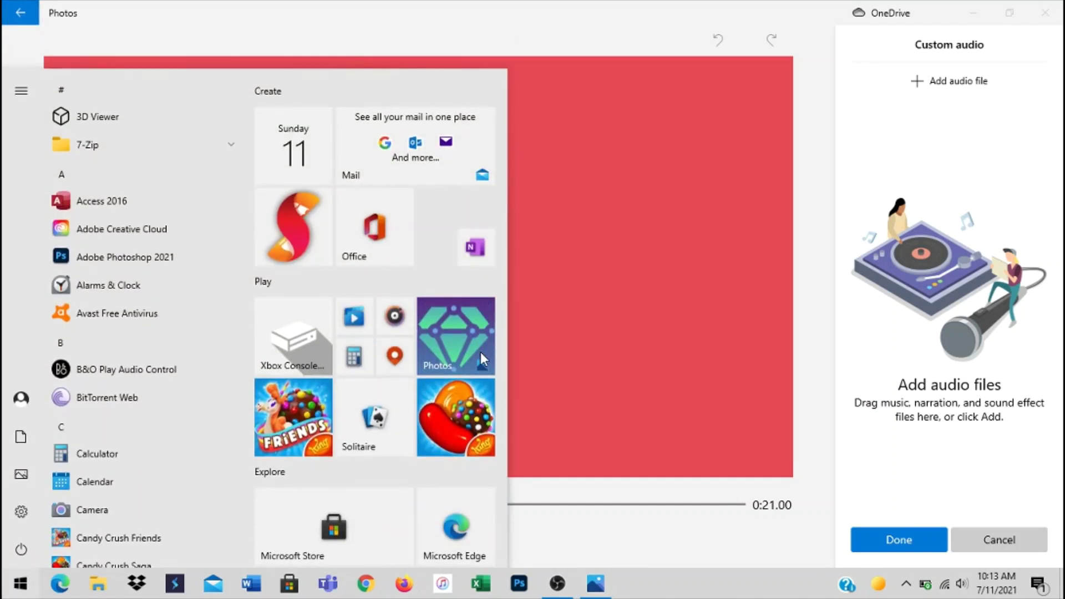
pyautogui.write('voice')
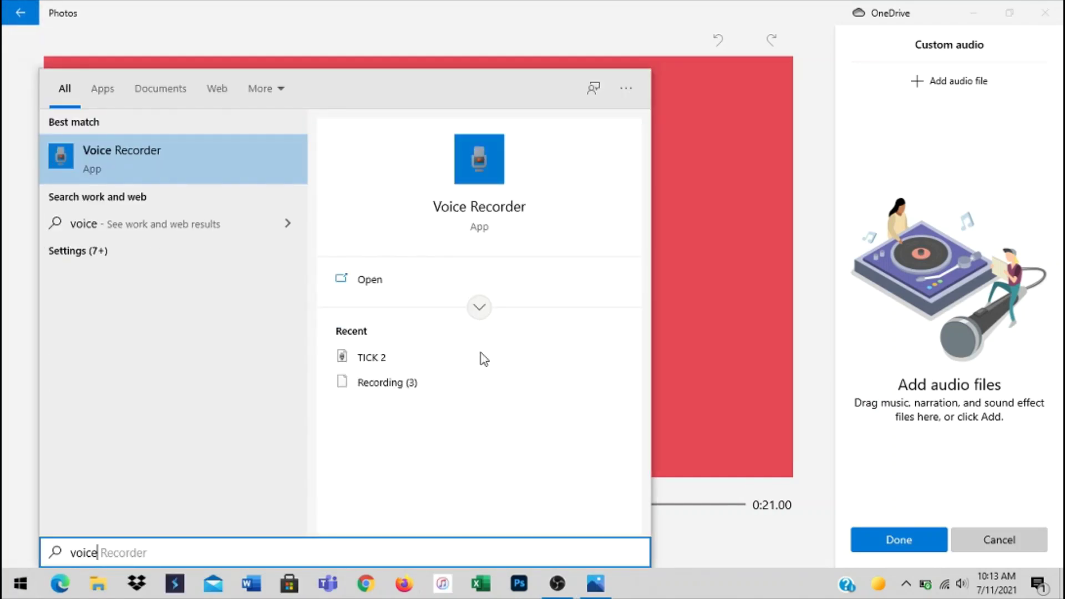
pyautogui.press('Return')
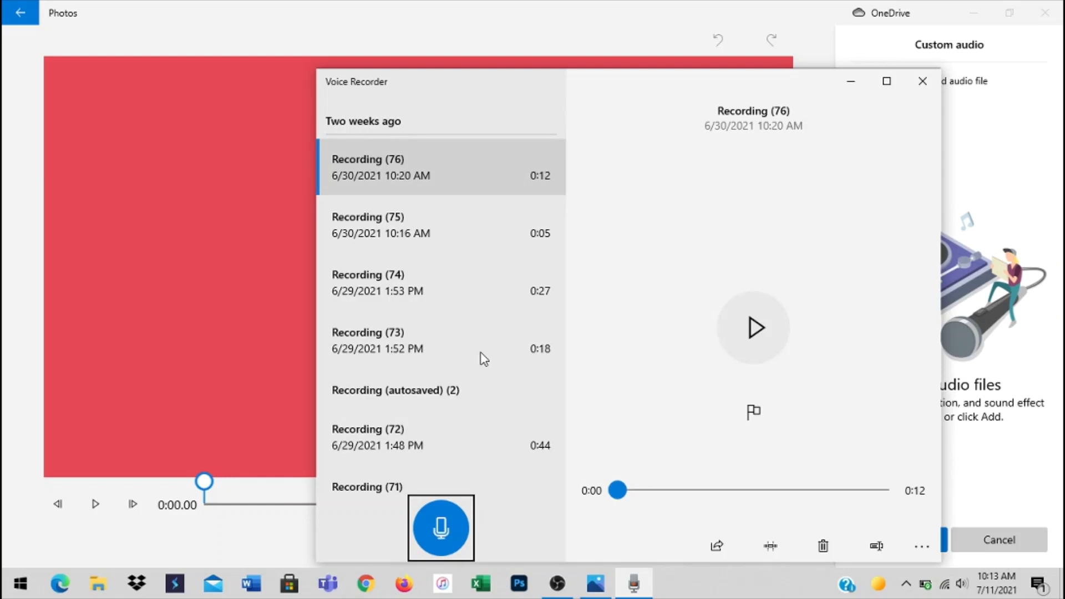
pyautogui.click(443, 525)
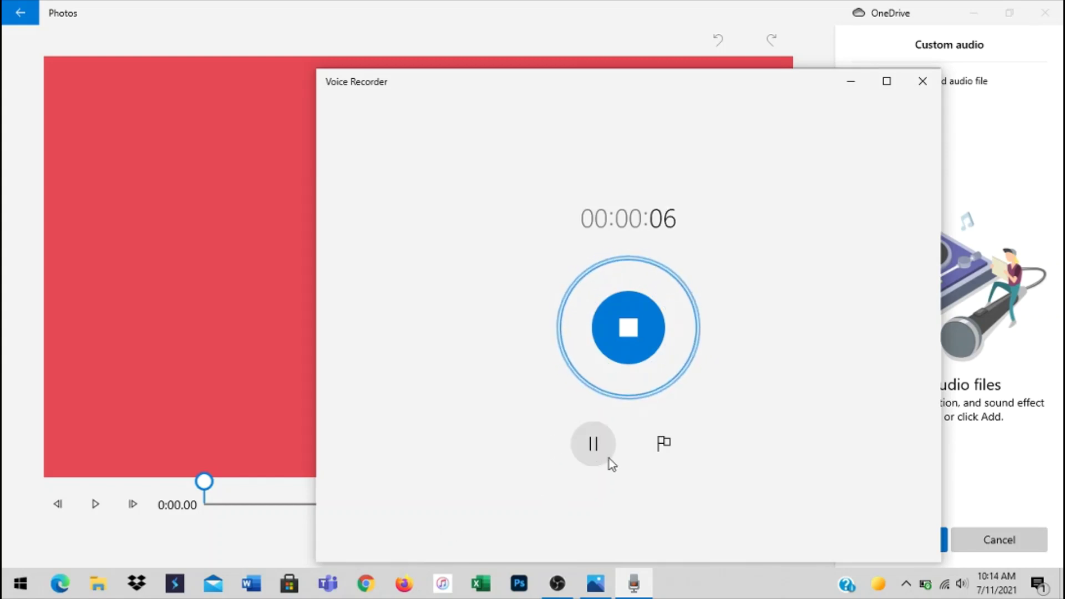
pyautogui.click(632, 341)
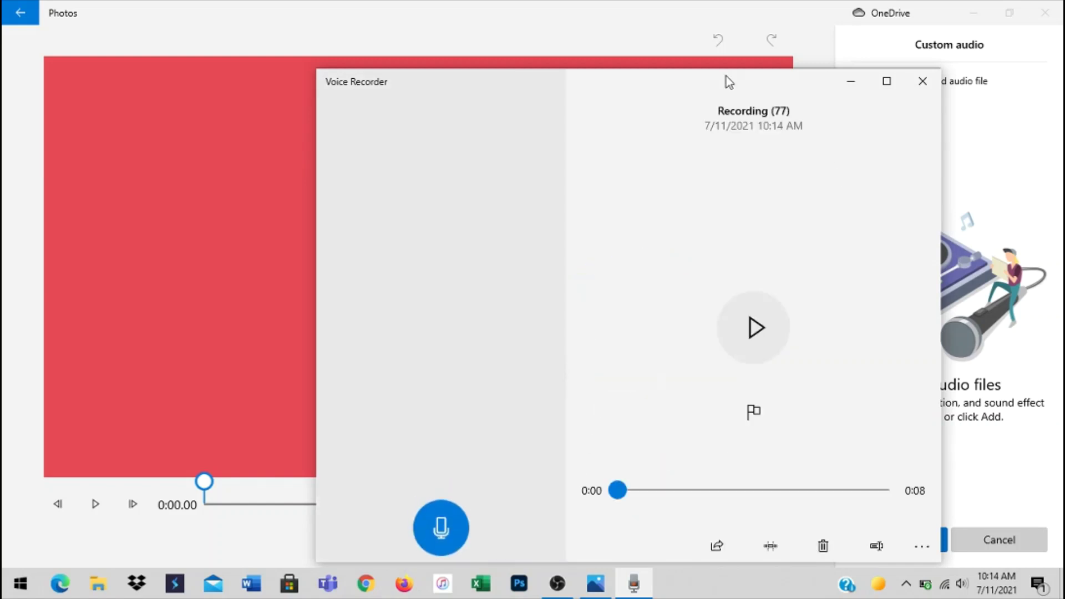
# Step: Rename the new voice recording as Tutorial
pyautogui.click(878, 548)
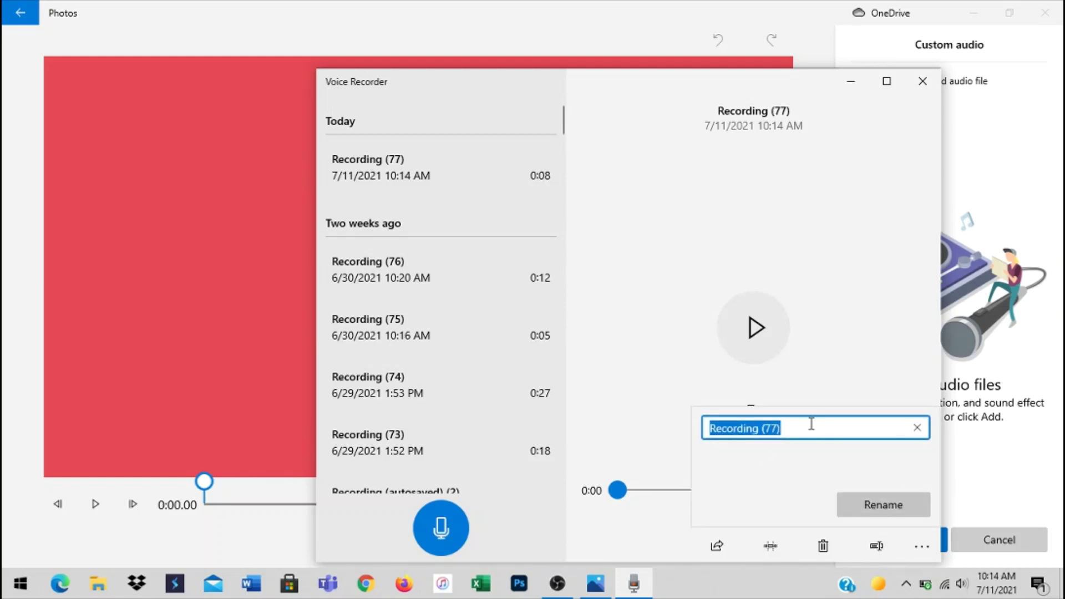
pyautogui.press('BackSpace')
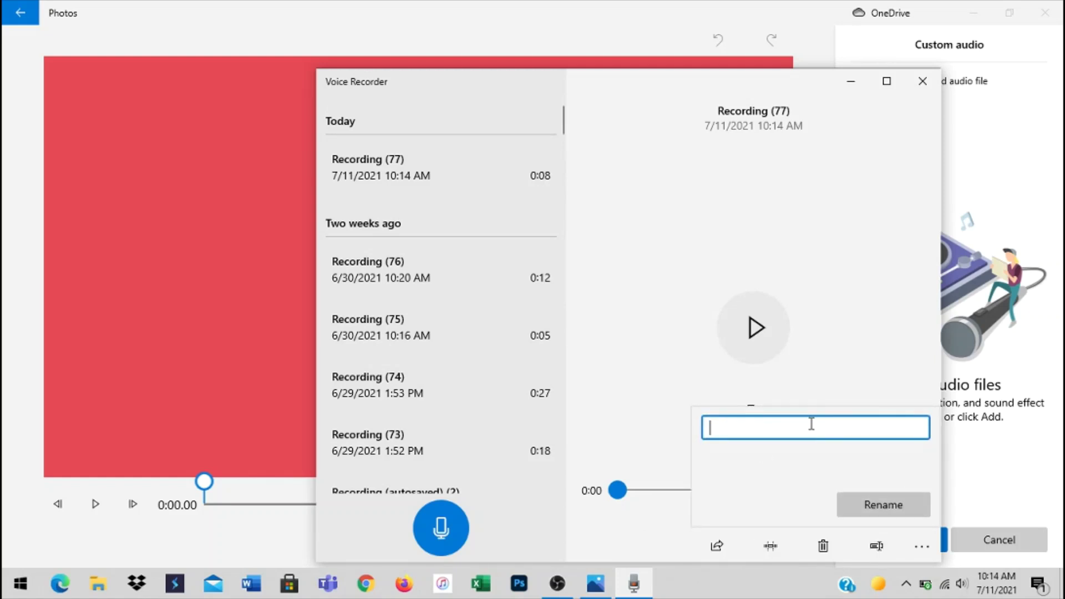
pyautogui.write('Tutorial')
pyautogui.press('Return')
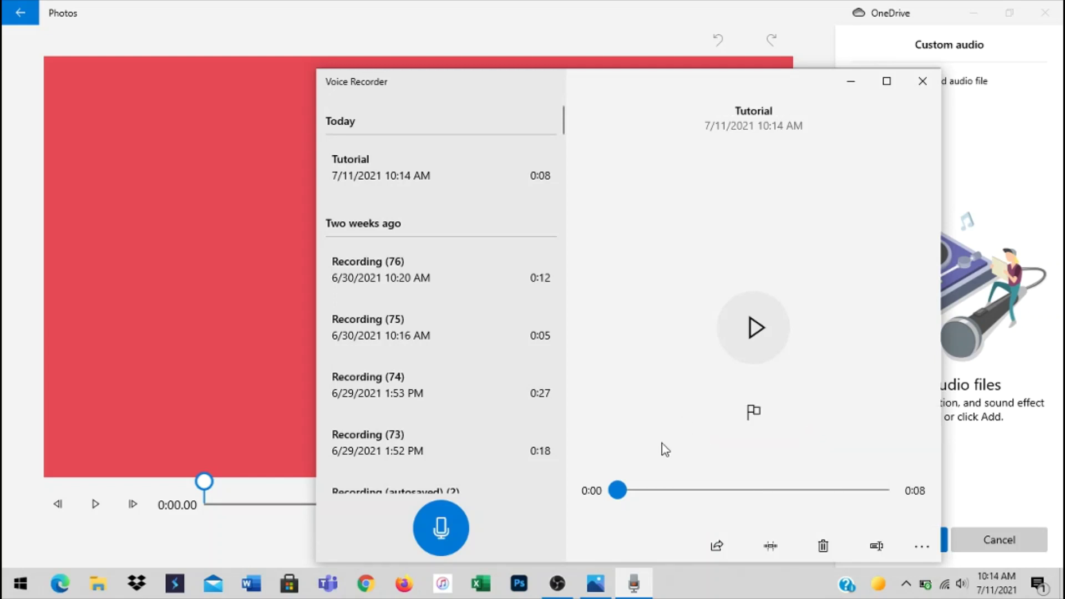
# Step: Open the Tutorial recording's file location, move the file to the Downloads folder, and close File Explorer and Voice Recorder
pyautogui.click(921, 549)
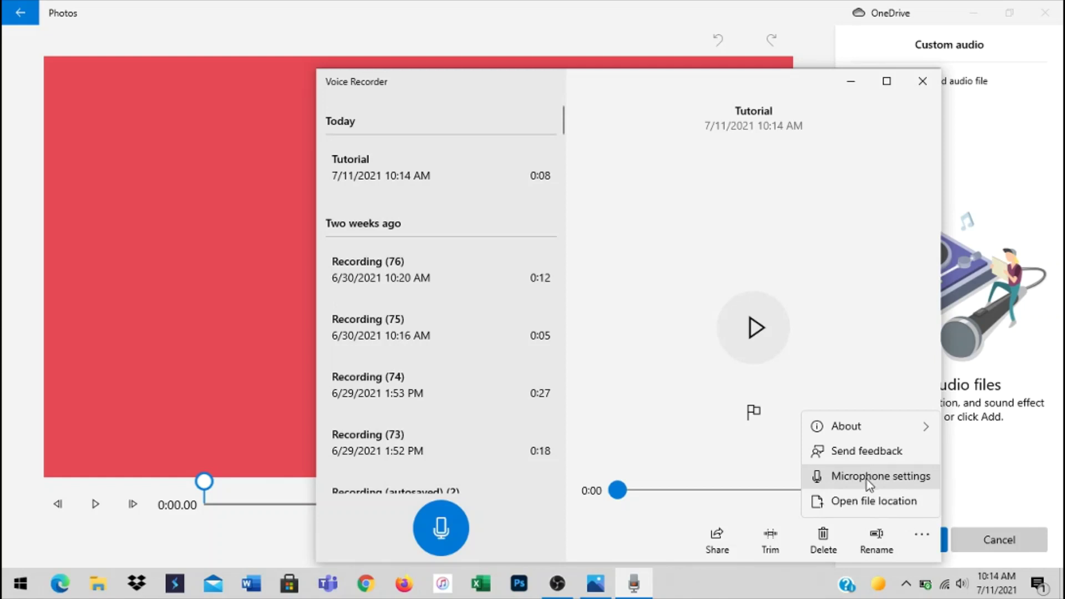
pyautogui.click(847, 503)
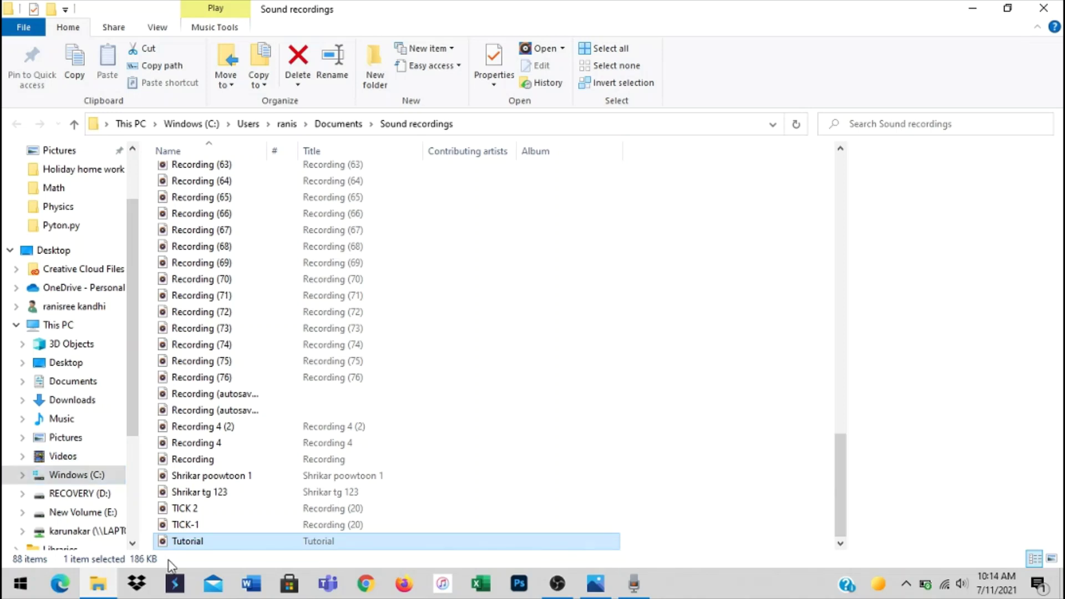
pyautogui.moveTo(177, 543); pyautogui.dragTo(88, 410)
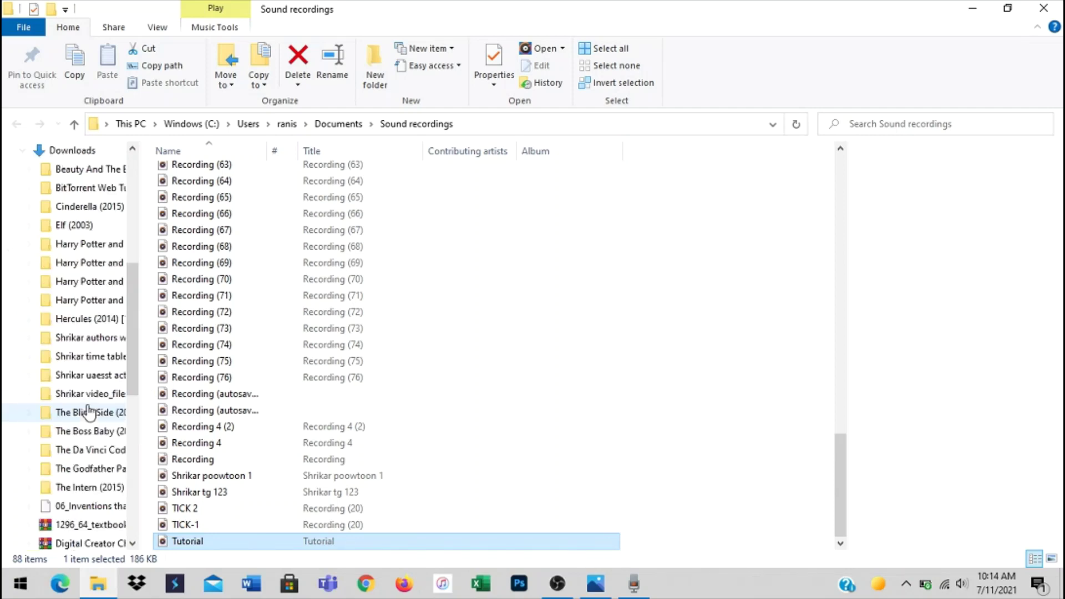
pyautogui.click(1046, 7)
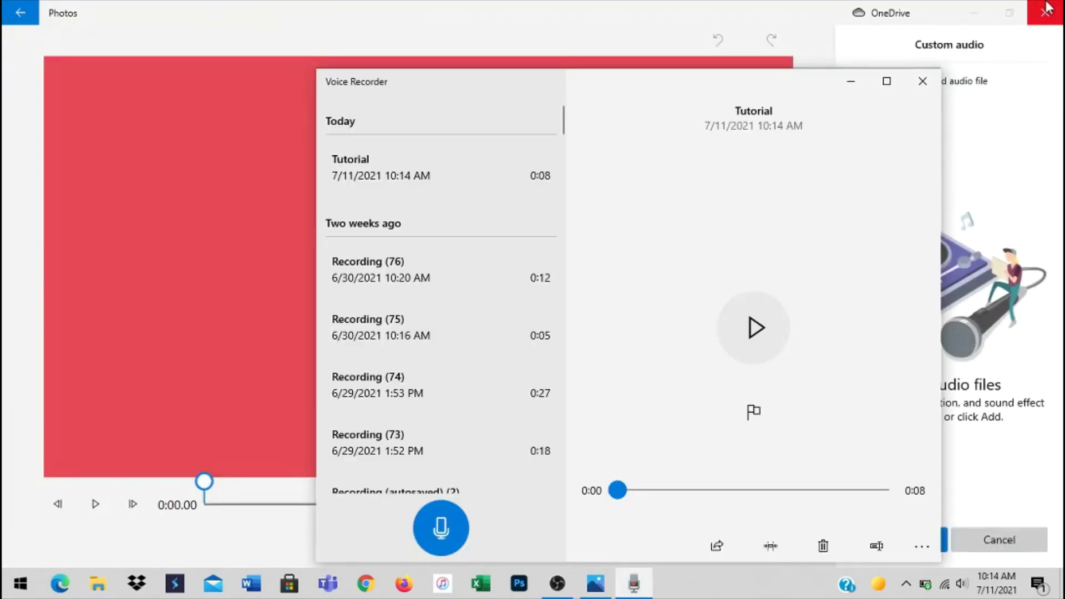
pyautogui.click(919, 88)
# Step: Add the Tutorial audio file from Downloads as the video's custom audio, starting at 0:00, and save it
pyautogui.click(917, 82)
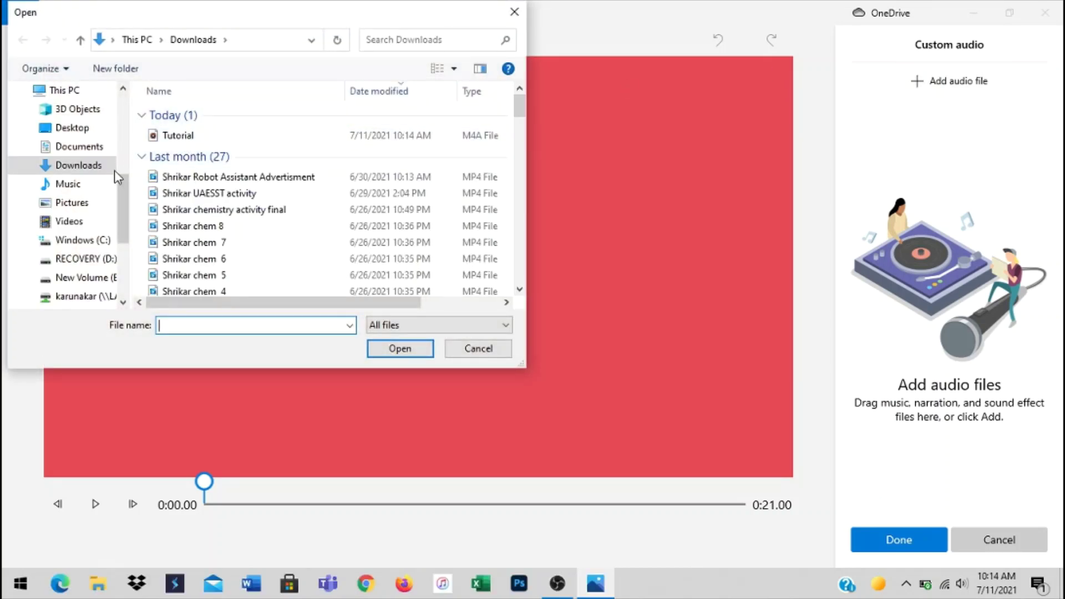
pyautogui.click(176, 136)
pyautogui.click(407, 349)
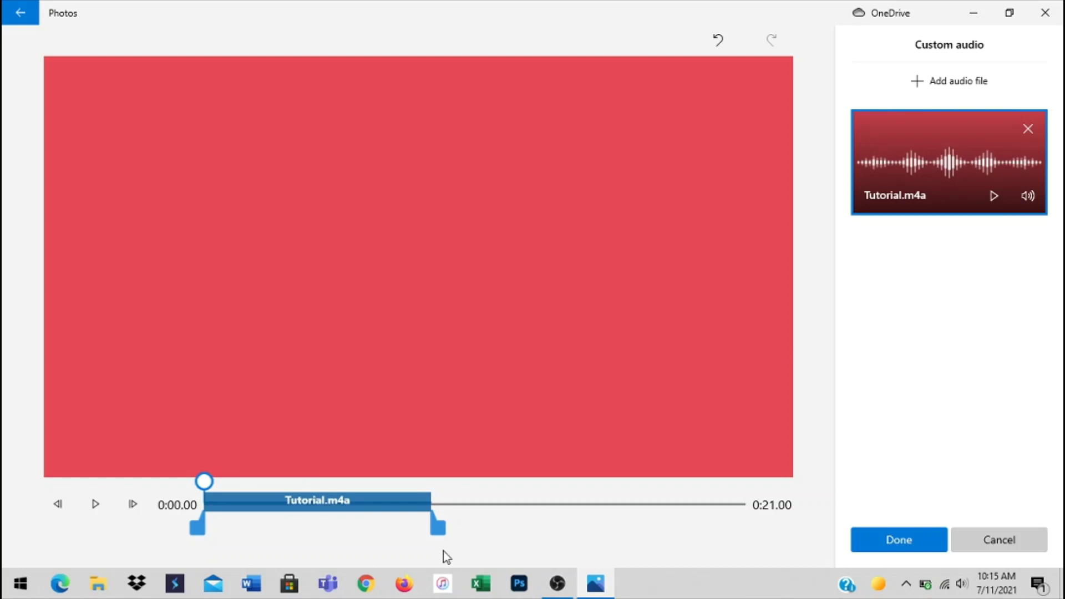
pyautogui.click(899, 541)
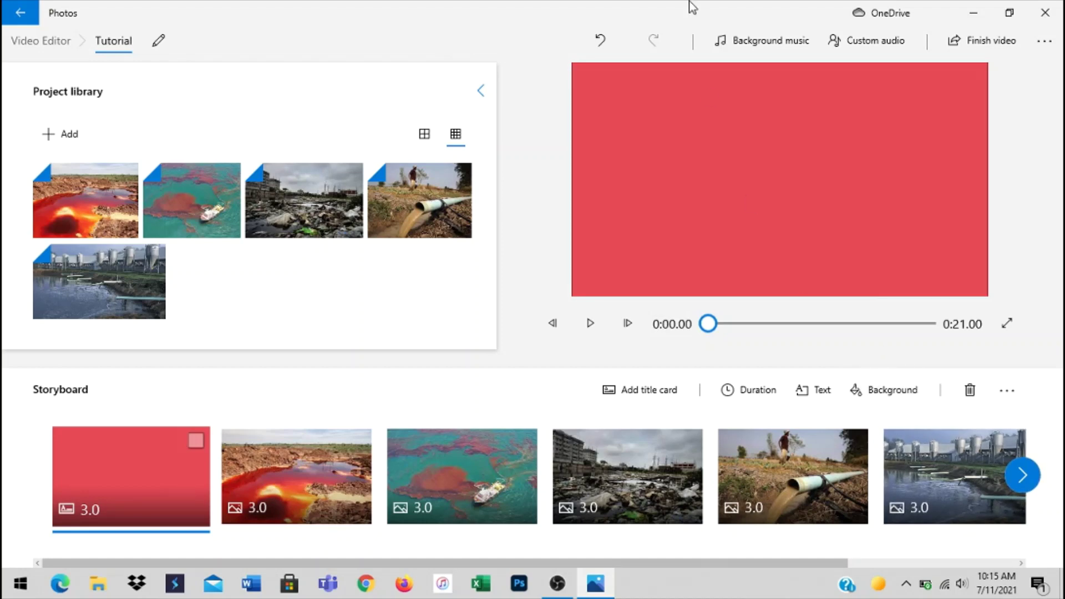
# Step: Preview the A Magical Season and Amplified tracks, and apply Anodized as the video's background music
pyautogui.click(753, 38)
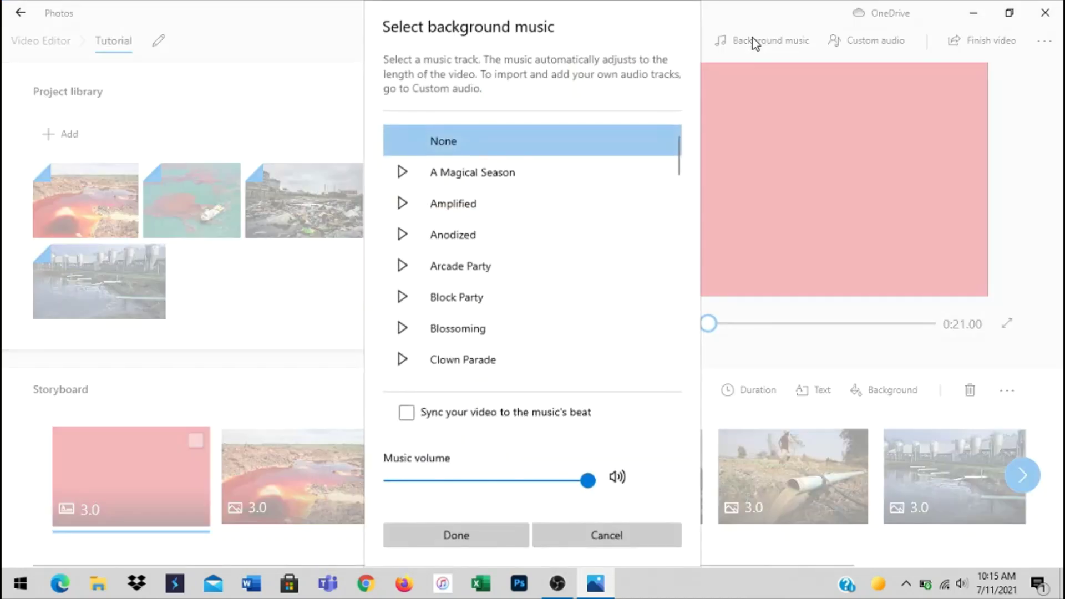
pyautogui.click(403, 176)
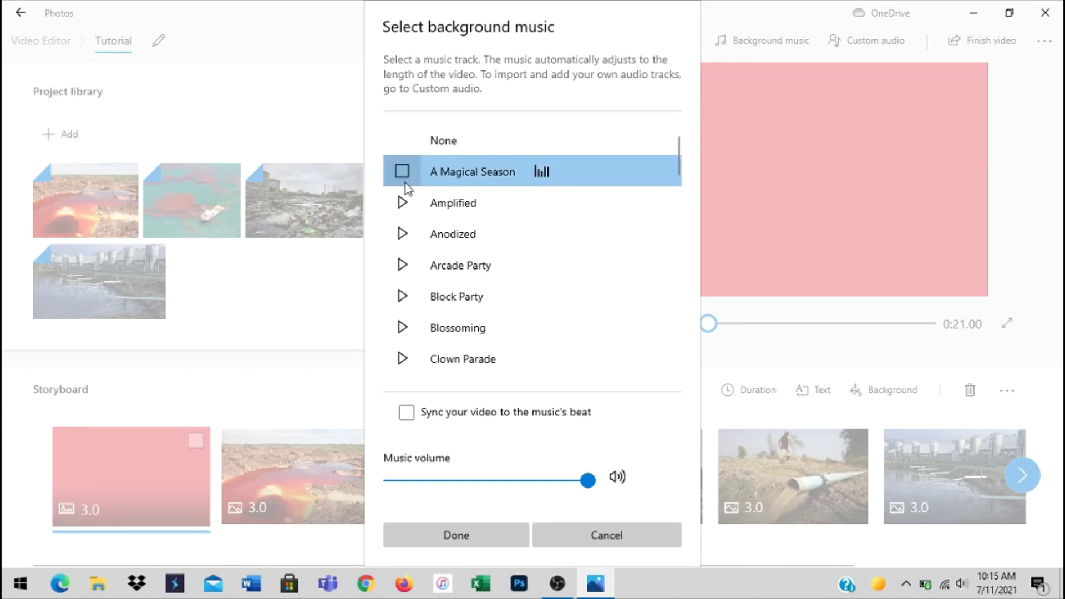
pyautogui.click(398, 215)
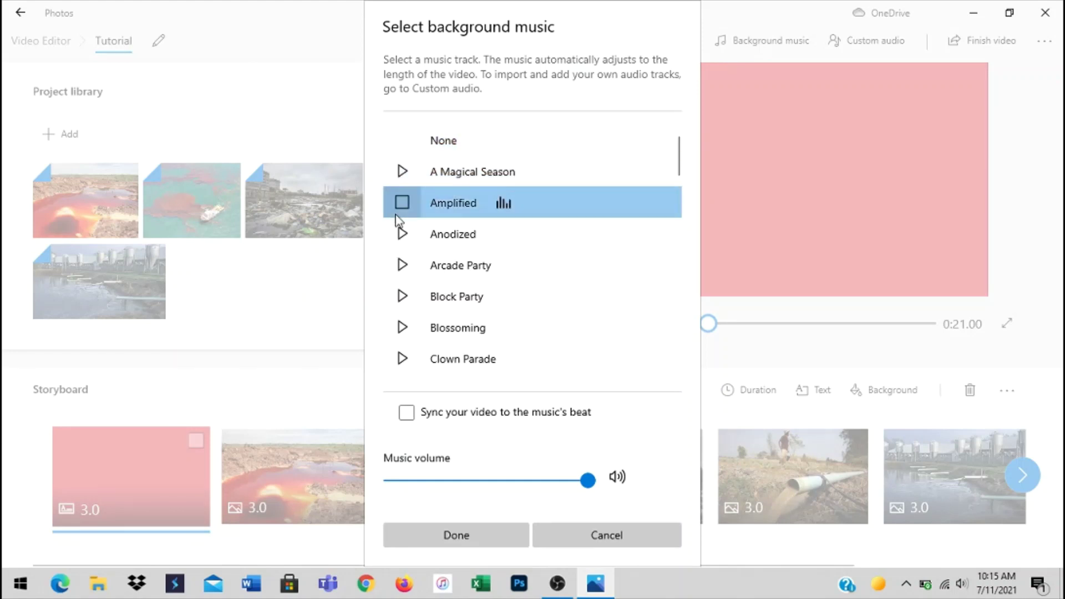
pyautogui.click(401, 238)
pyautogui.click(402, 233)
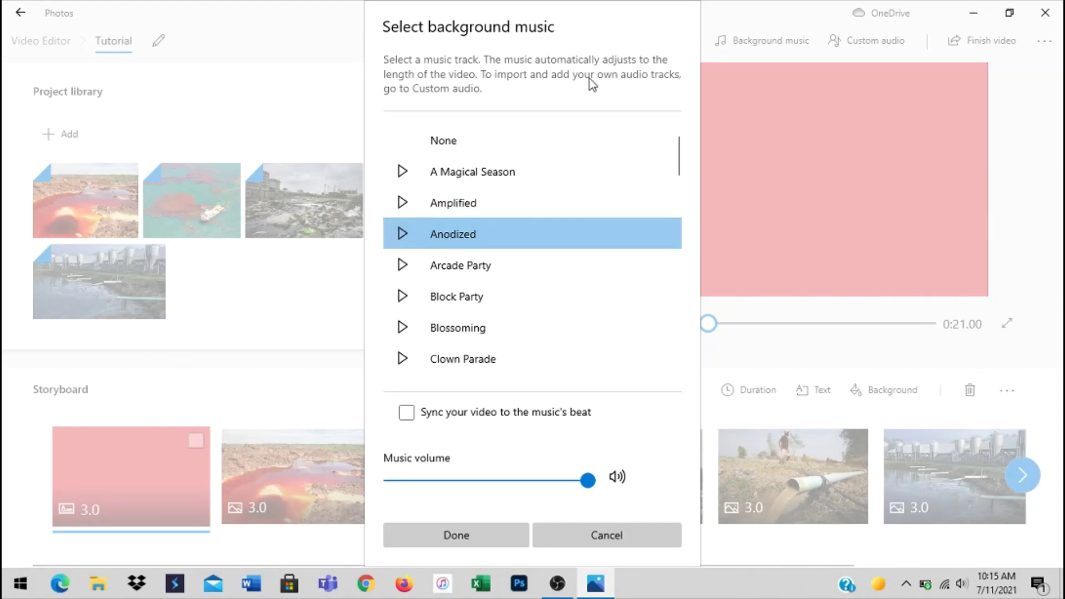
pyautogui.click(491, 539)
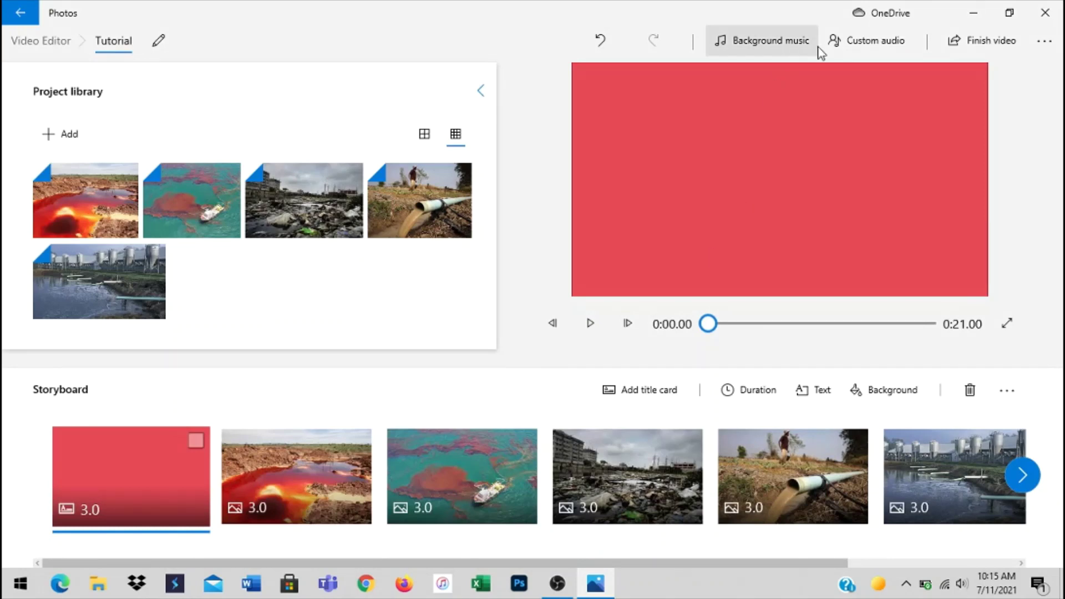
# Step: Add Alan Walker - Fade [NCS Release] from Music's Free YouTube Downloads folder as a second custom audio track, save it, and preview the video's opening
pyautogui.click(868, 54)
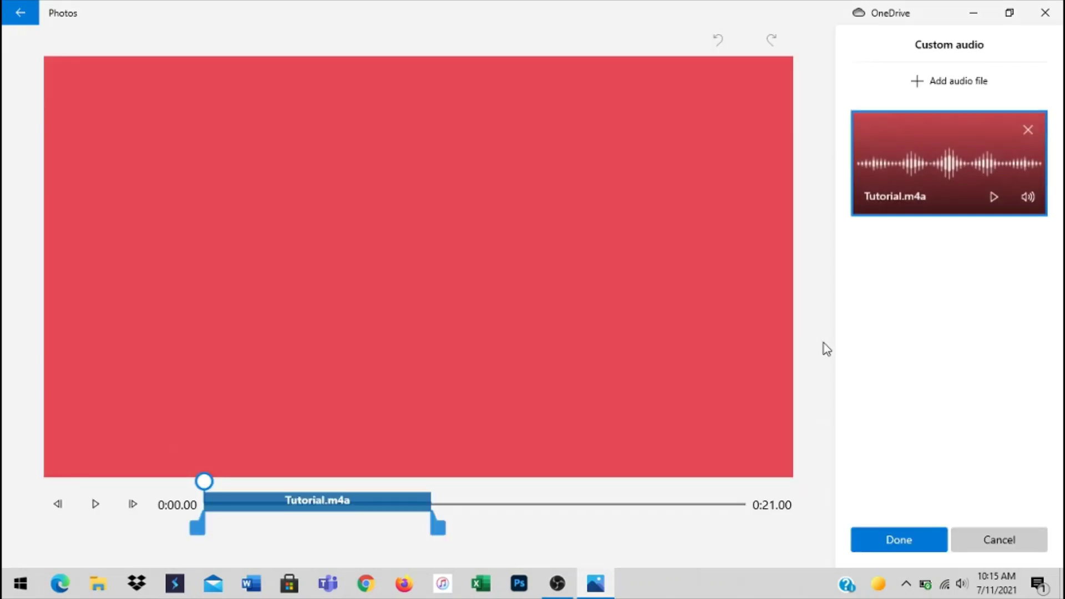
pyautogui.click(924, 89)
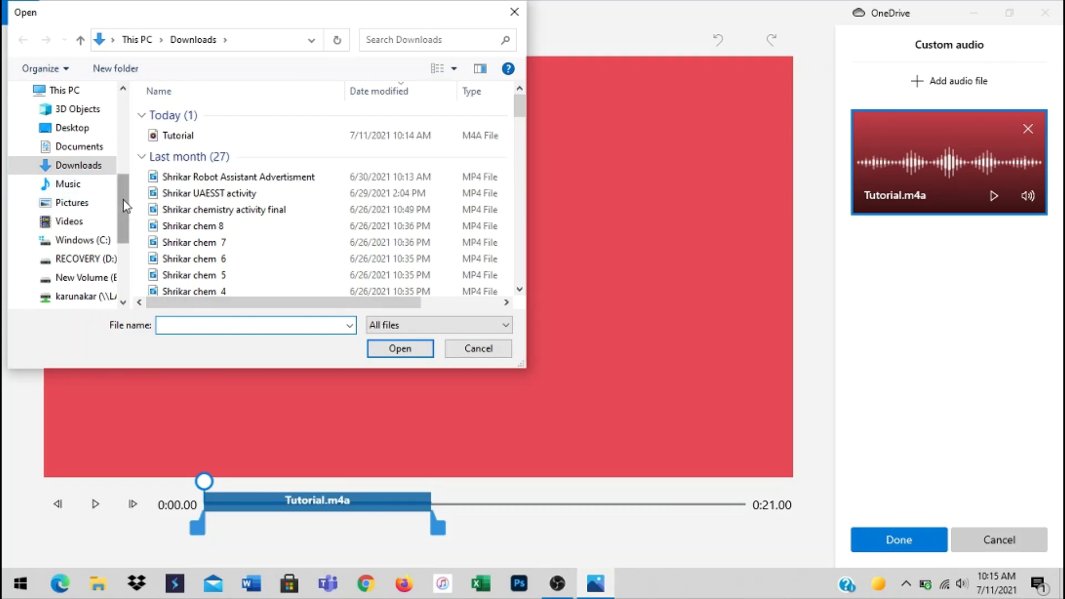
pyautogui.moveTo(124, 201); pyautogui.dragTo(123, 205)
pyautogui.click(78, 167)
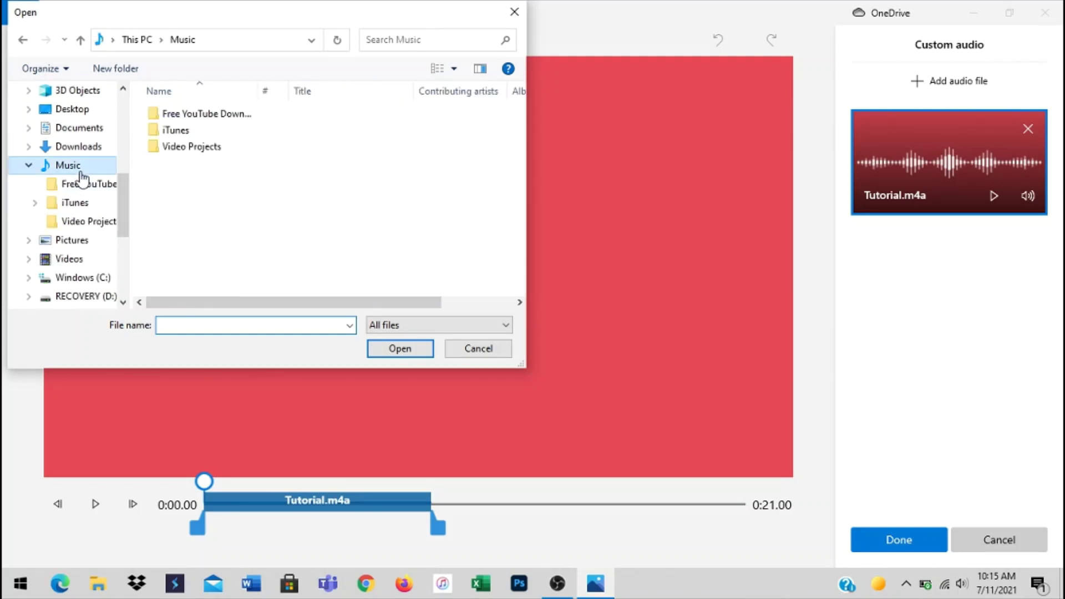
pyautogui.doubleClick(204, 114)
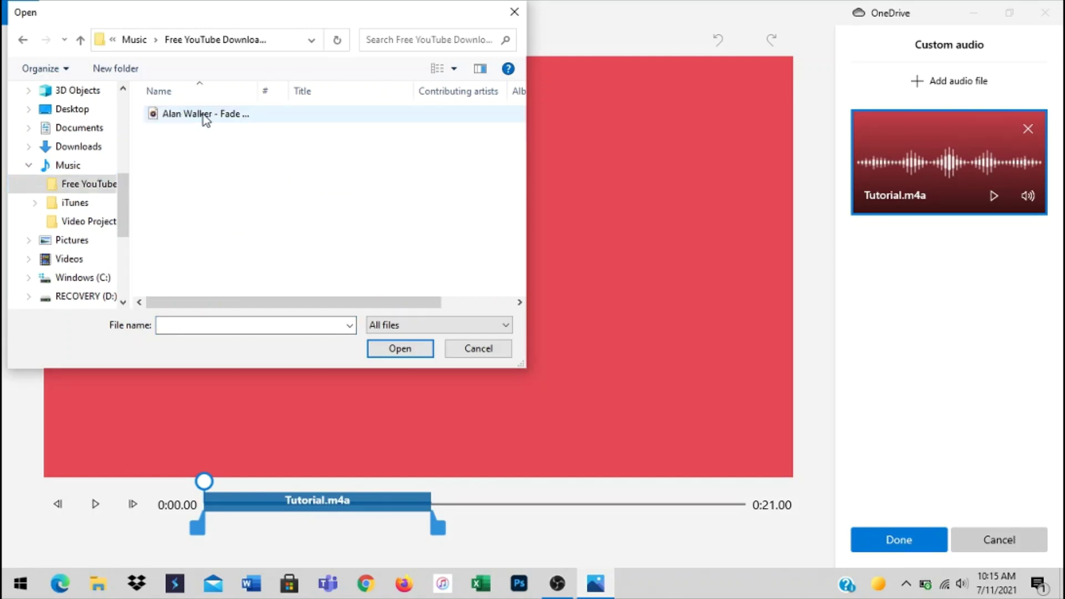
pyautogui.click(203, 115)
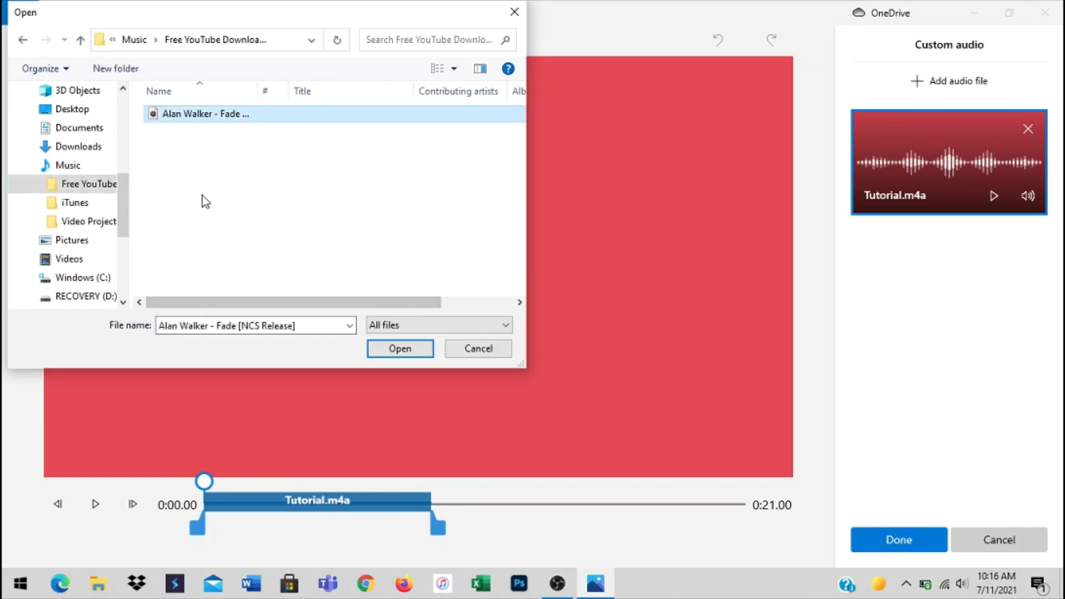
pyautogui.click(389, 347)
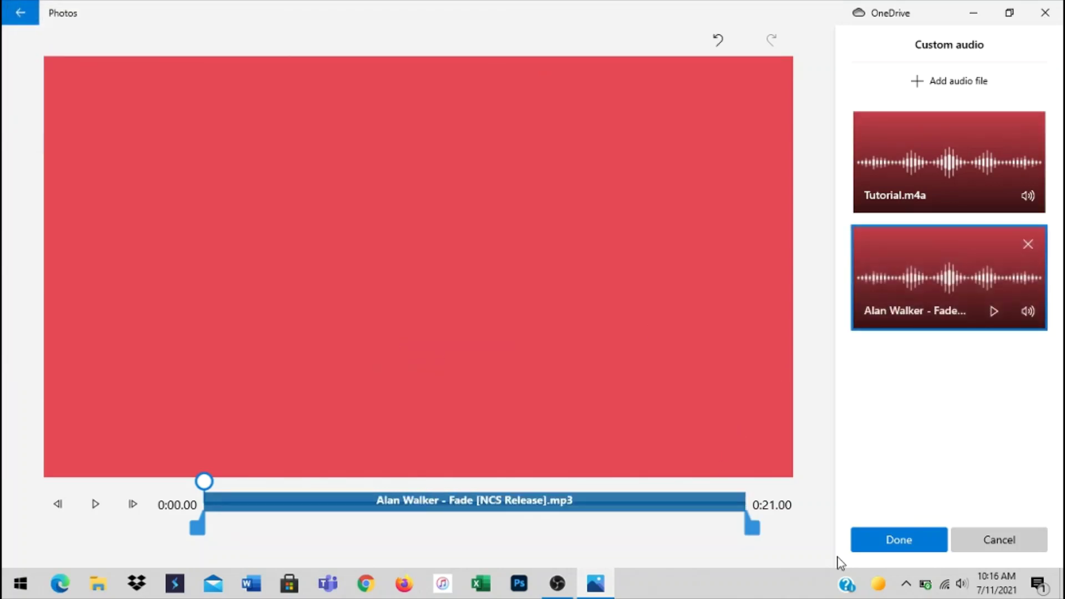
pyautogui.click(918, 547)
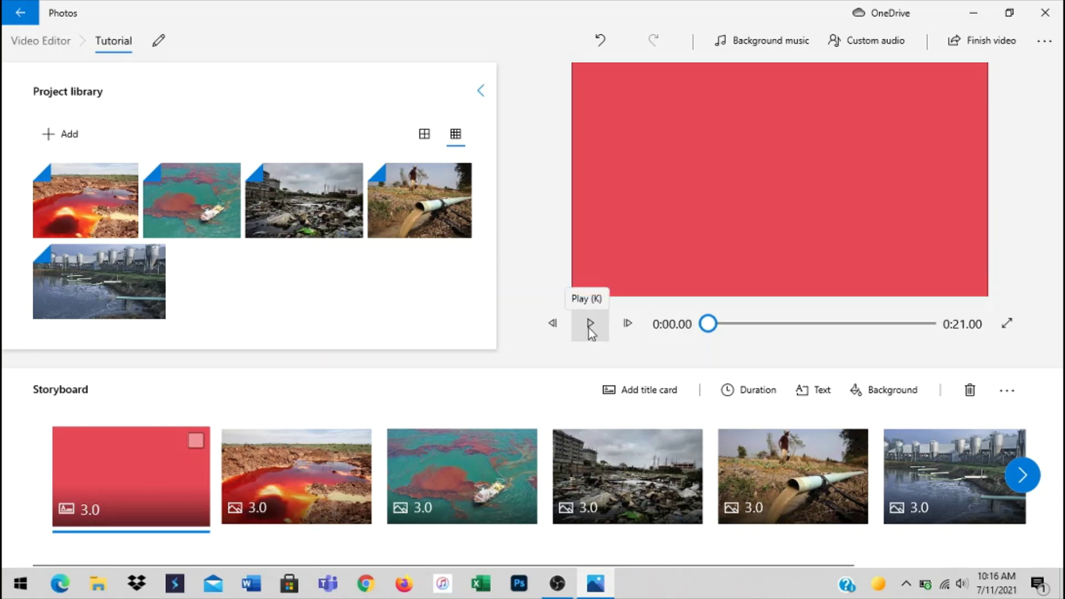
pyautogui.click(590, 326)
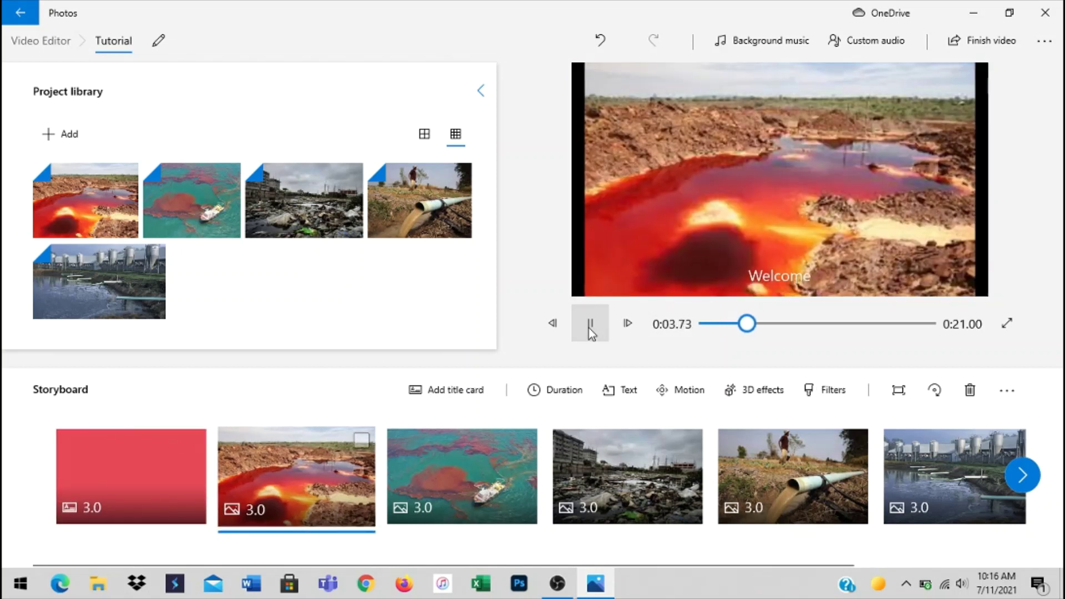
pyautogui.click(590, 326)
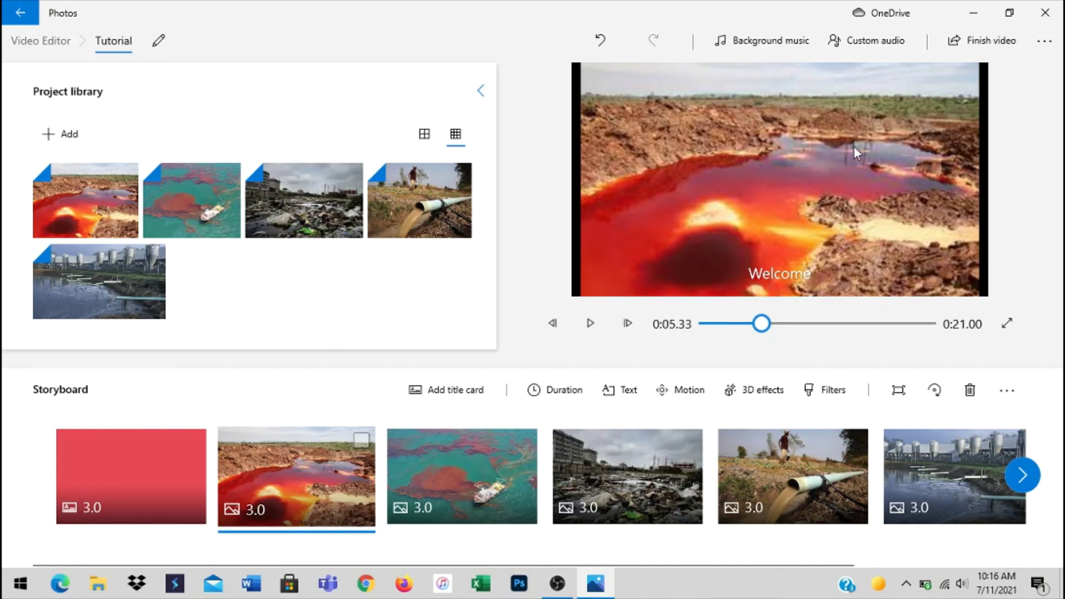
# Step: Set the custom audio volumes to 100 for Tutorial and about 24 for Alan Walker - Fade, save them, and preview the mix
pyautogui.click(851, 37)
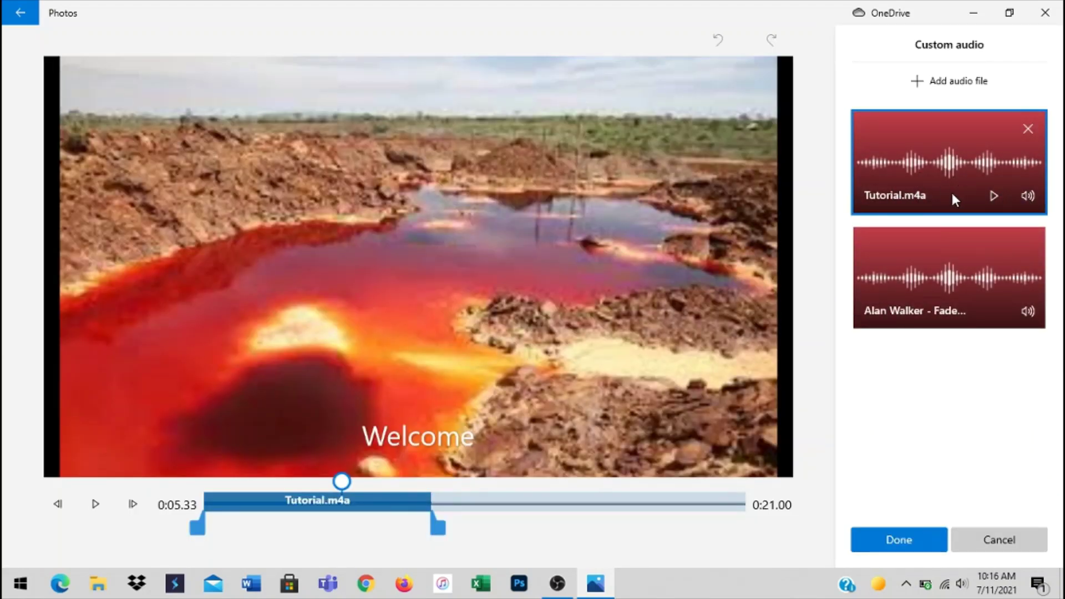
pyautogui.click(1019, 200)
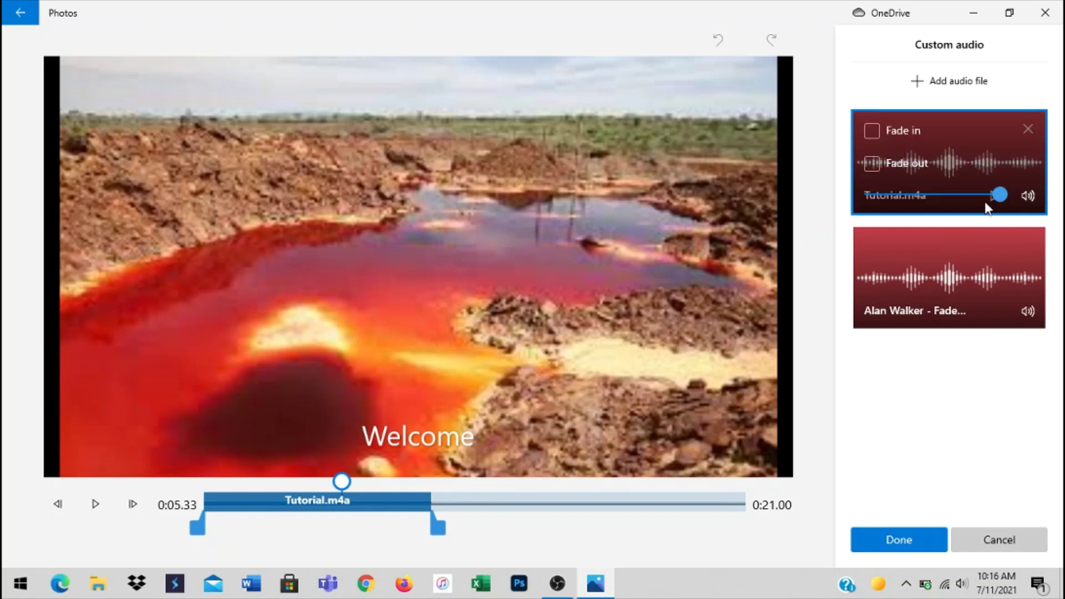
pyautogui.click(997, 195)
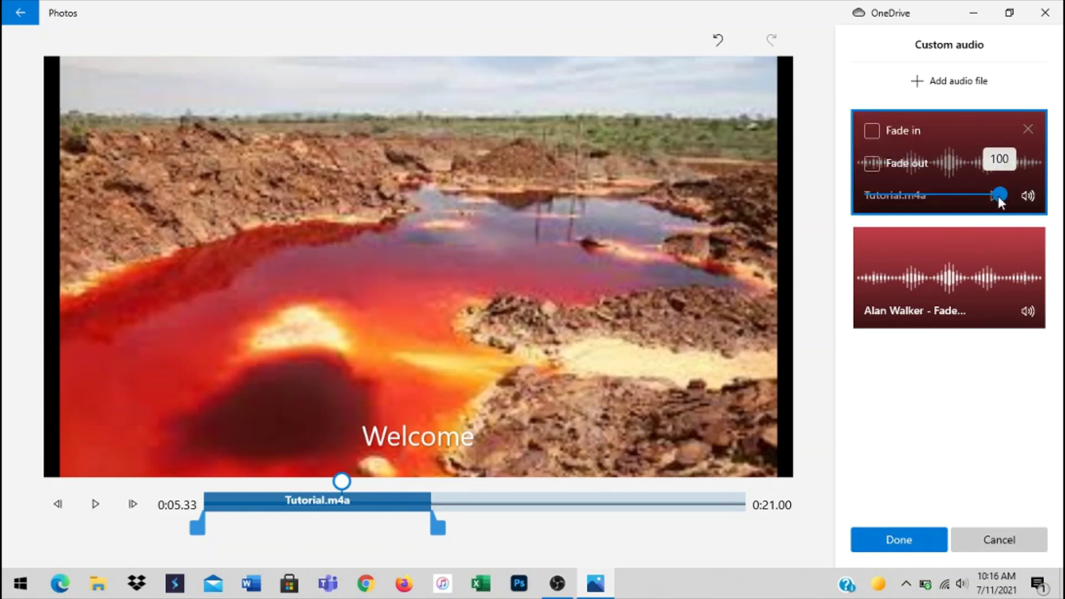
pyautogui.click(1032, 323)
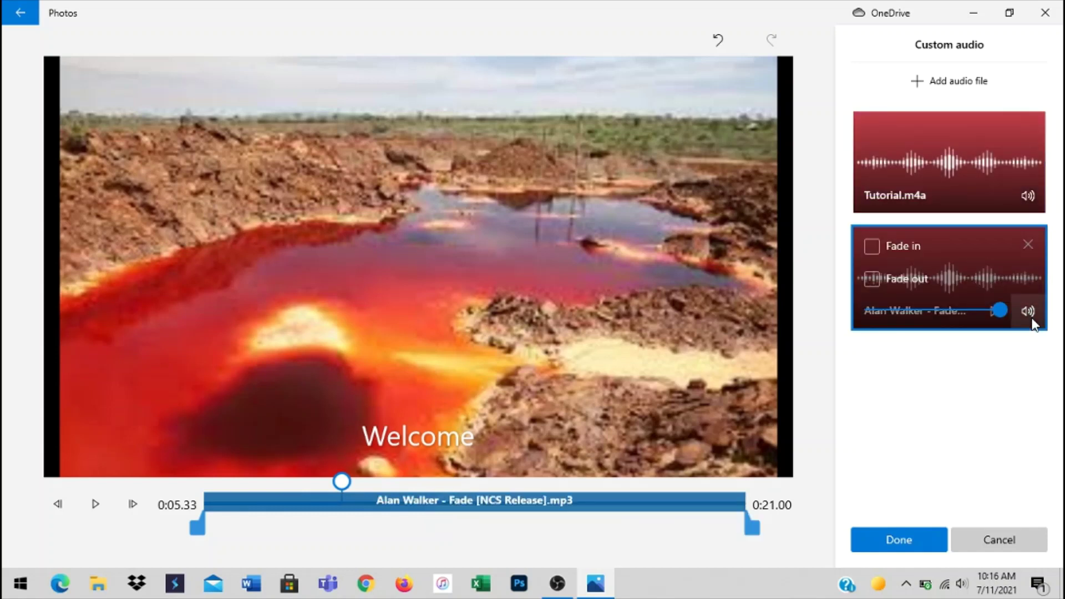
pyautogui.click(903, 308)
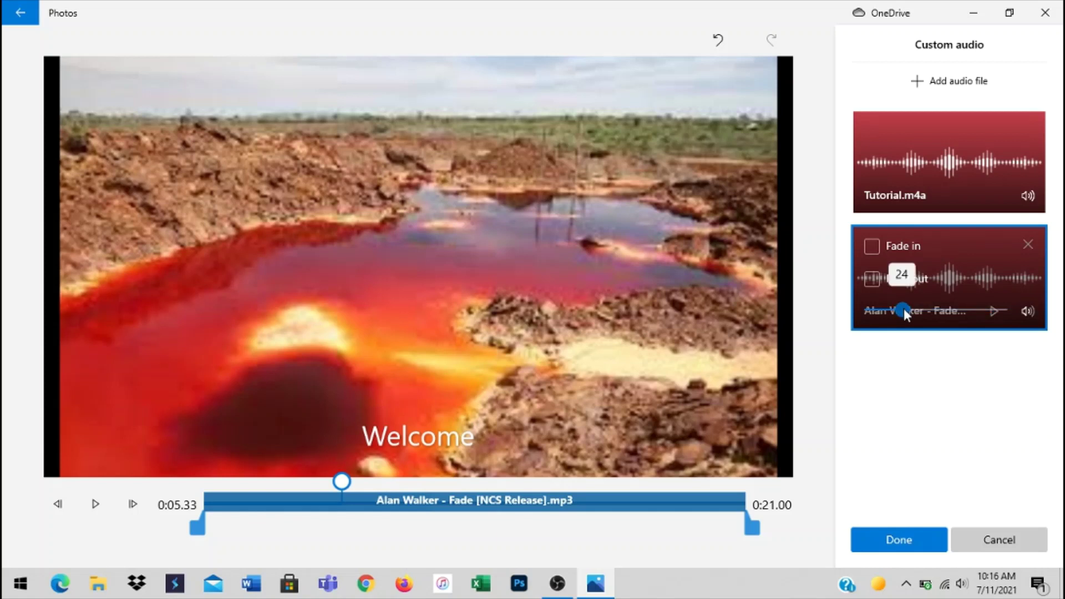
pyautogui.moveTo(904, 308); pyautogui.dragTo(904, 307)
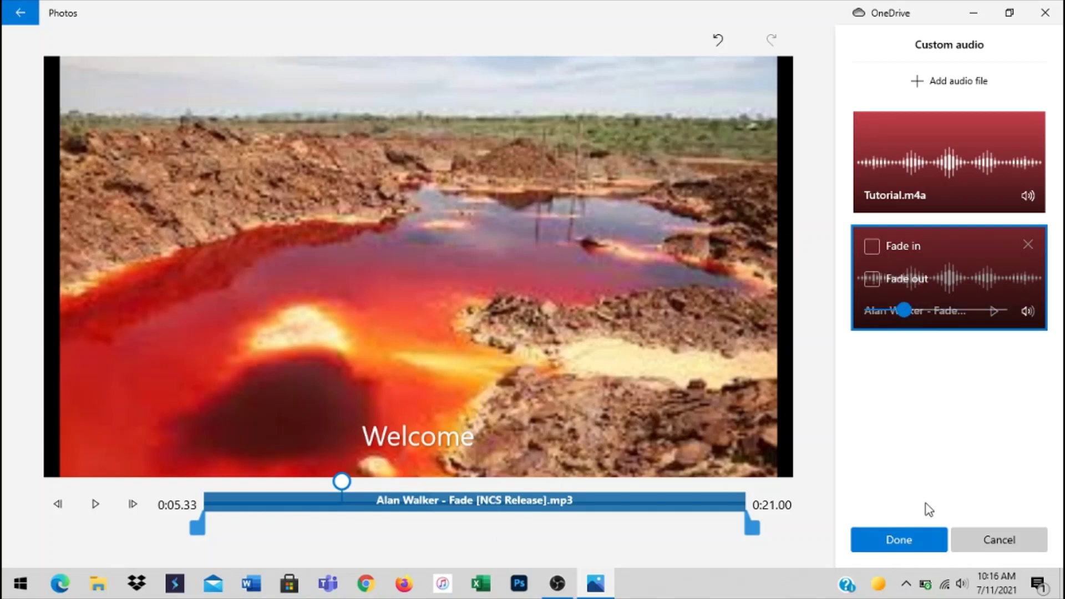
pyautogui.click(909, 548)
pyautogui.click(590, 323)
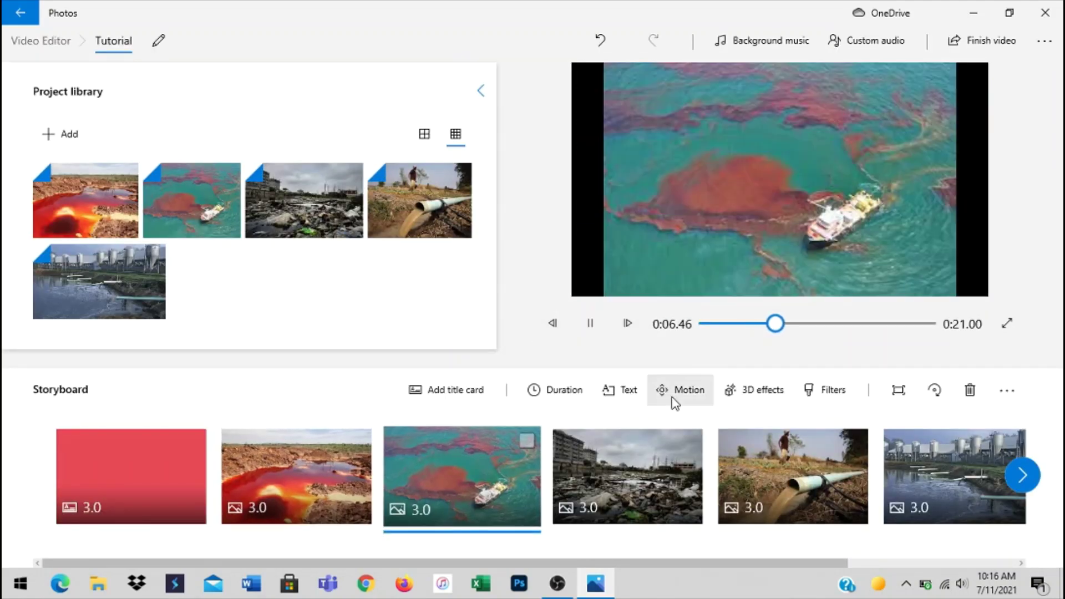
pyautogui.click(590, 322)
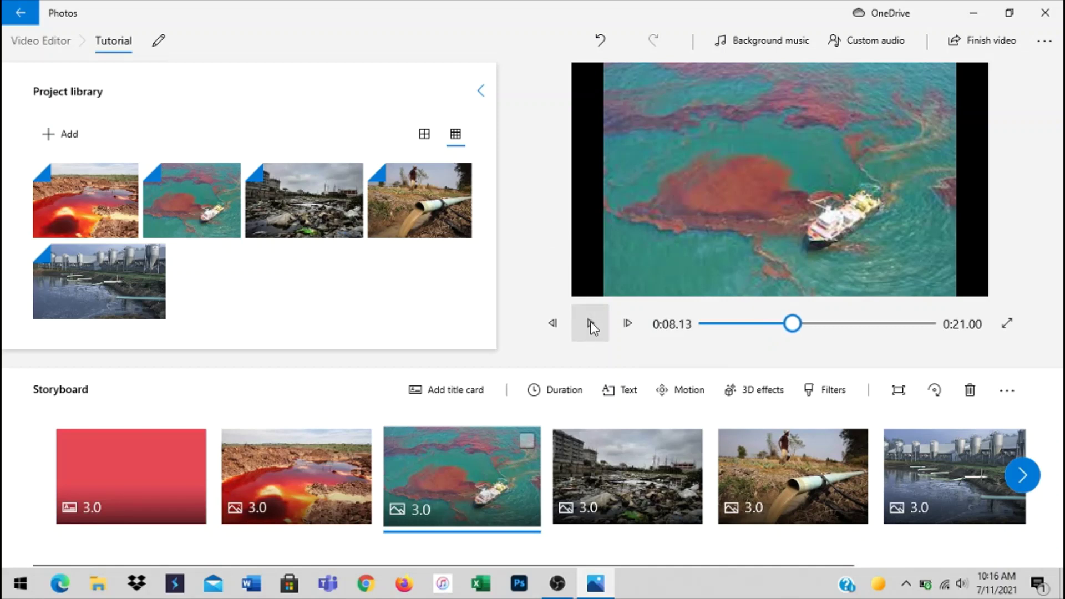